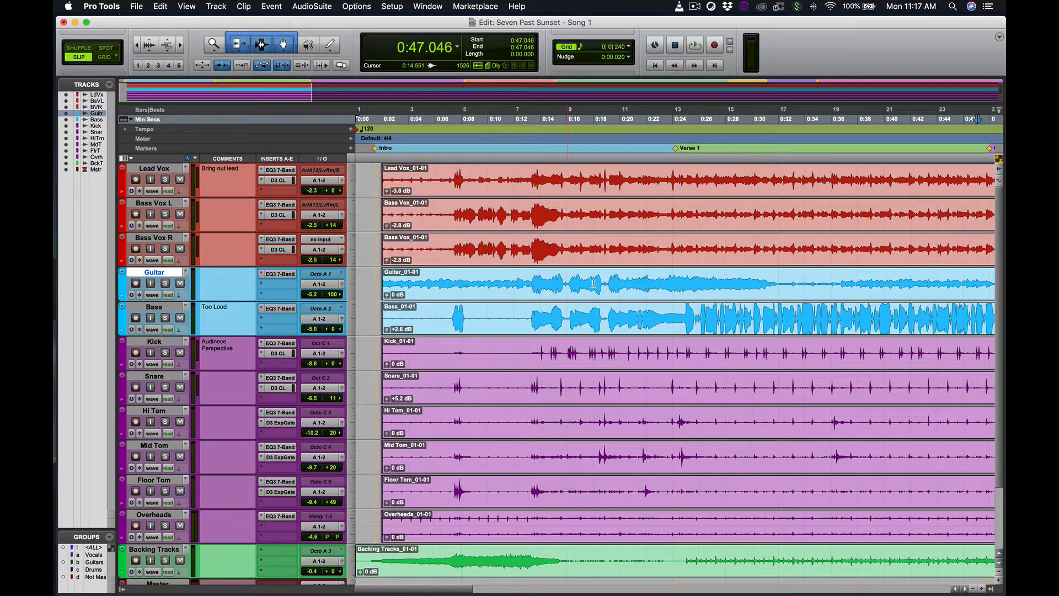
Step: Look through the song's sections and select the Guitar track's audio across the Guitar Solo section
{"action": "scroll", "coordinate": [607, 284], "scroll_direction": "right", "scroll_amount": 5}
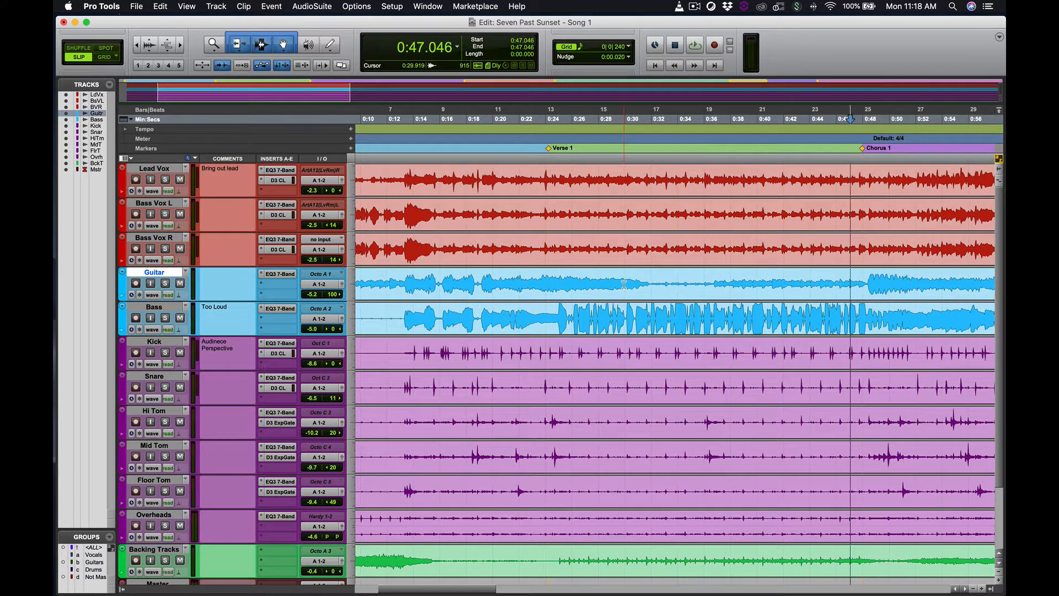
{"action": "scroll", "coordinate": [746, 235], "scroll_direction": "right", "scroll_amount": 8}
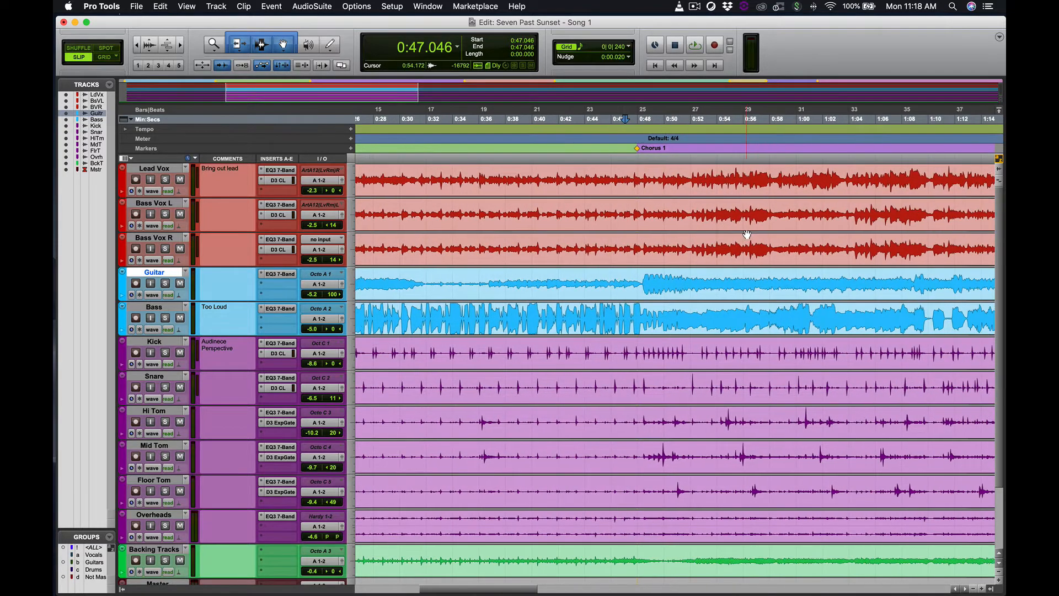
{"action": "scroll", "coordinate": [747, 234], "scroll_direction": "right", "scroll_amount": 2}
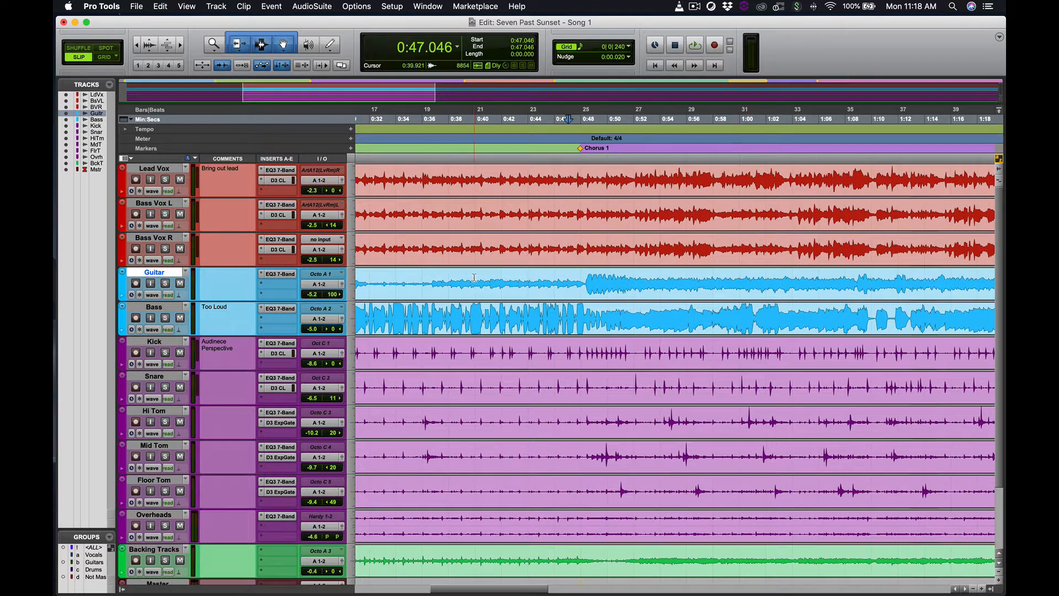
{"action": "scroll", "coordinate": [473, 278], "scroll_direction": "right", "scroll_amount": 2}
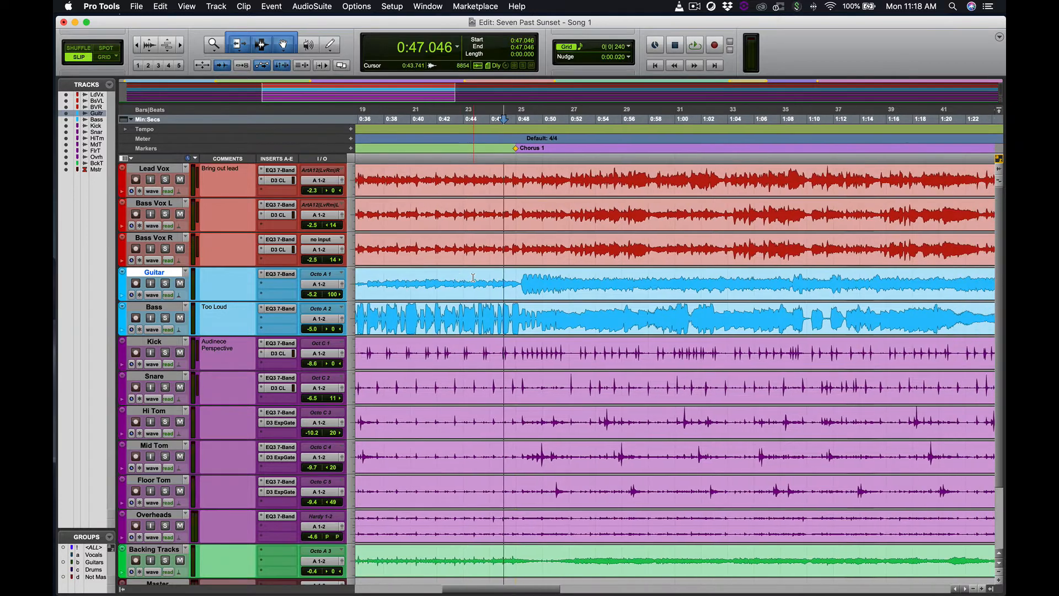
{"action": "scroll", "coordinate": [473, 277], "scroll_direction": "right", "scroll_amount": 20}
{"action": "scroll", "coordinate": [472, 276], "scroll_direction": "right", "scroll_amount": 20}
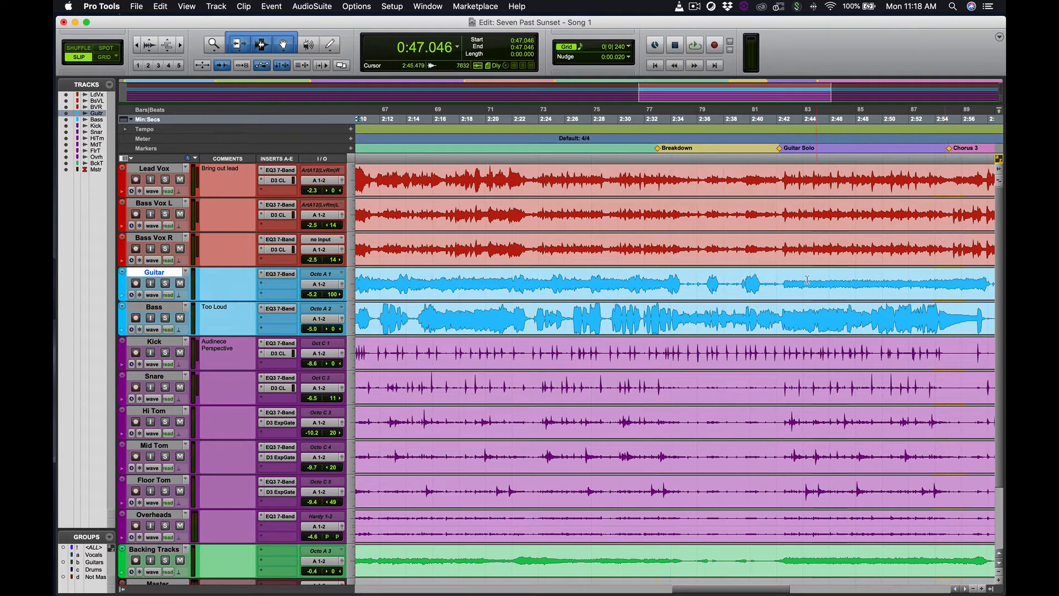
{"action": "left_click_drag", "start_coordinate": [779, 283], "coordinate": [982, 283]}
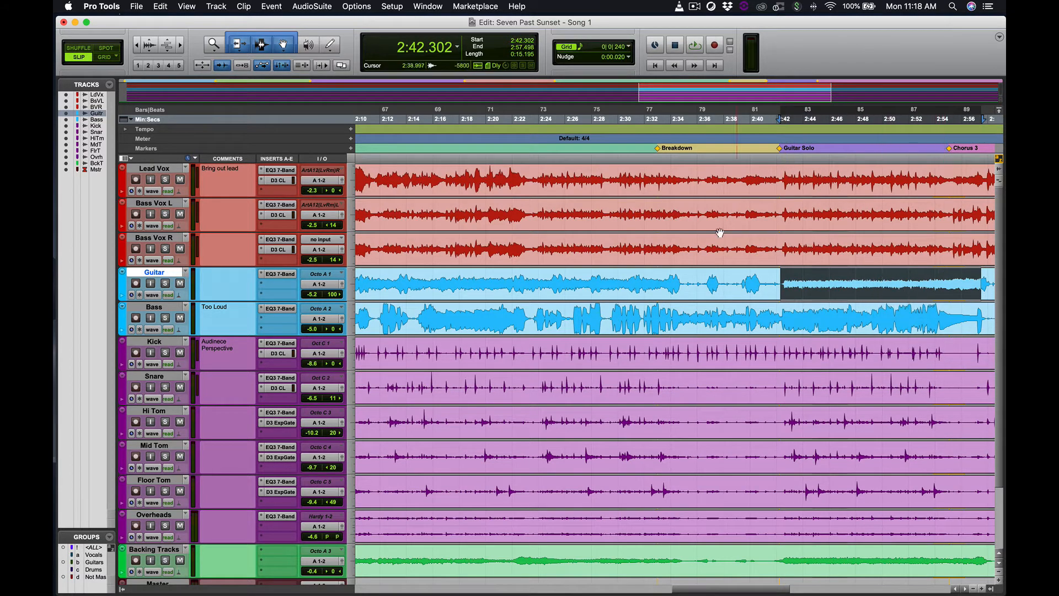
Step: Duplicate the Guitar track once with all its data and place the copy directly above the original
{"action": "scroll", "coordinate": [421, 277], "scroll_direction": "left", "scroll_amount": 20}
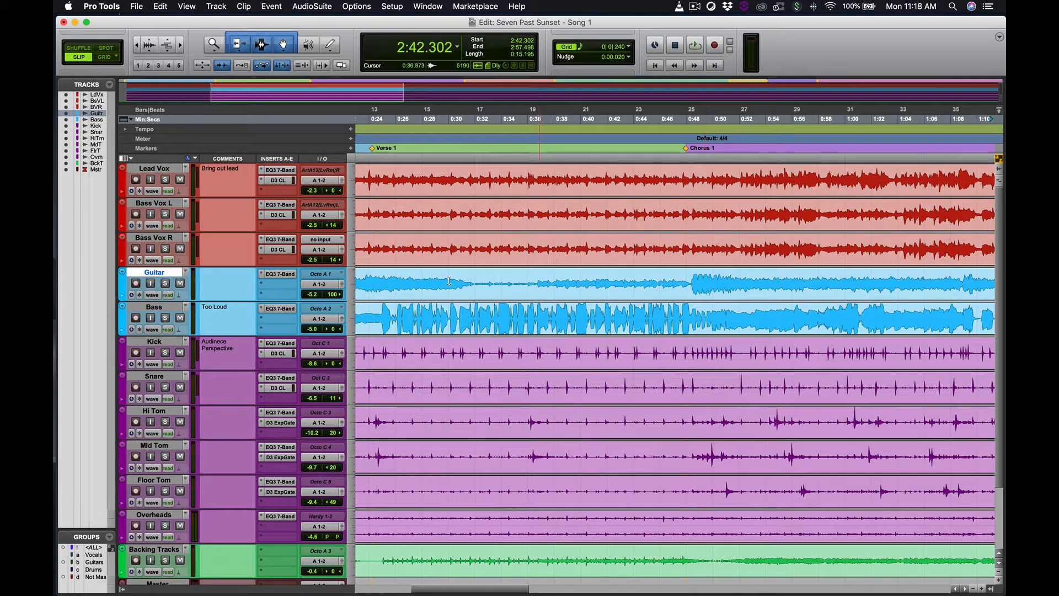
{"action": "right_click", "coordinate": [157, 276]}
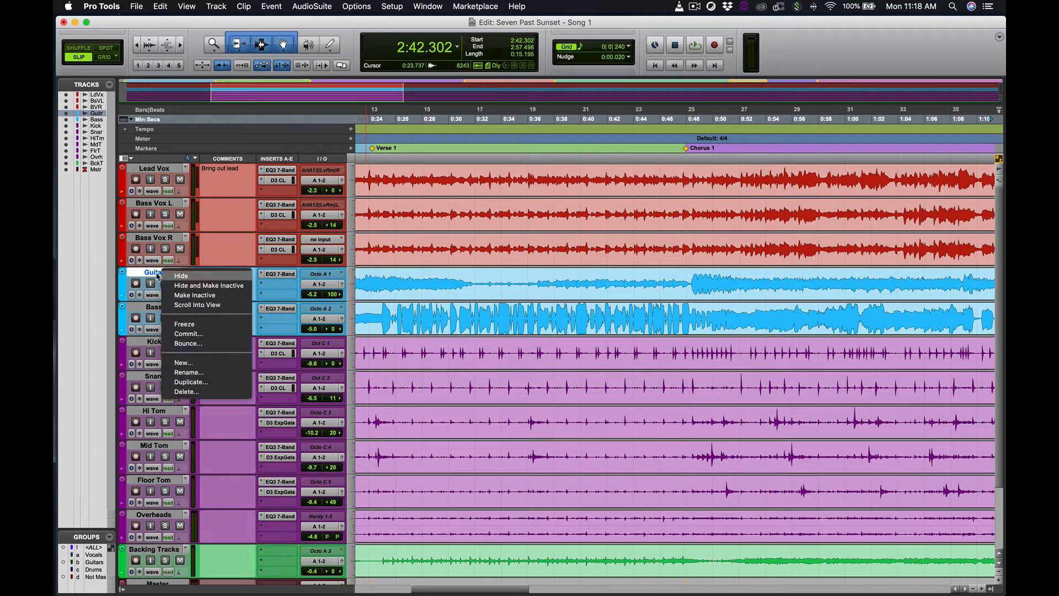
{"action": "left_click", "coordinate": [185, 383]}
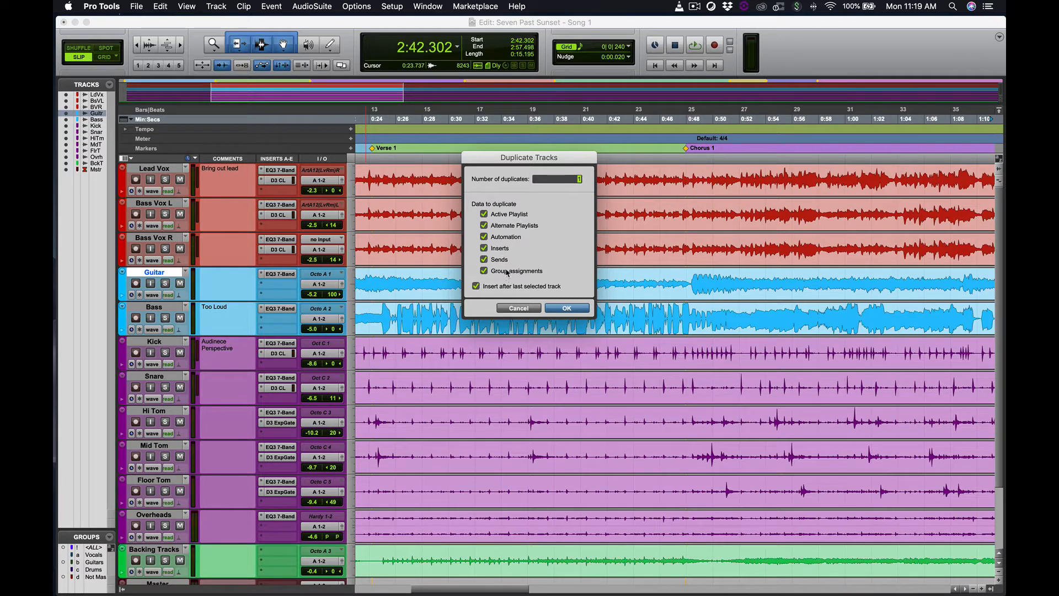
{"action": "left_click", "coordinate": [567, 309]}
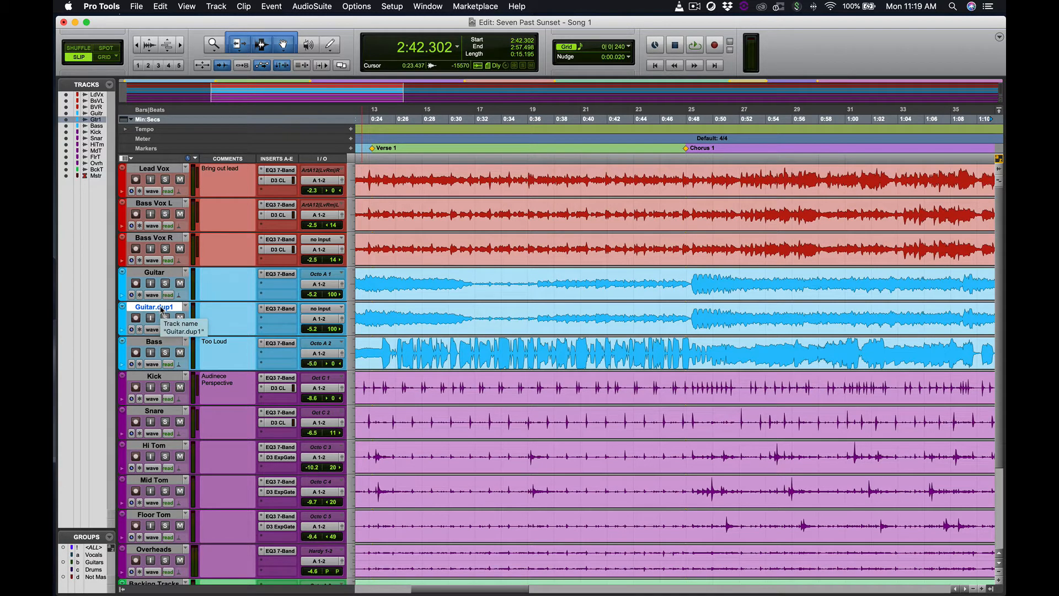
{"action": "left_click_drag", "start_coordinate": [161, 311], "coordinate": [161, 272]}
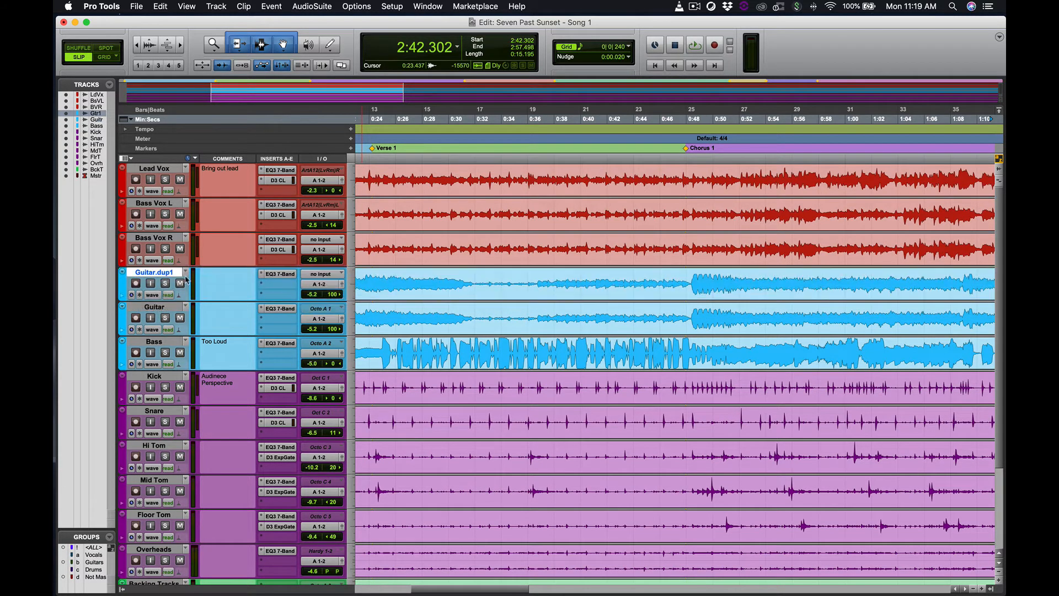
Step: Rename the duplicate guitar track as Guitar L and the original as Guitar R
{"action": "double_click", "coordinate": [159, 276]}
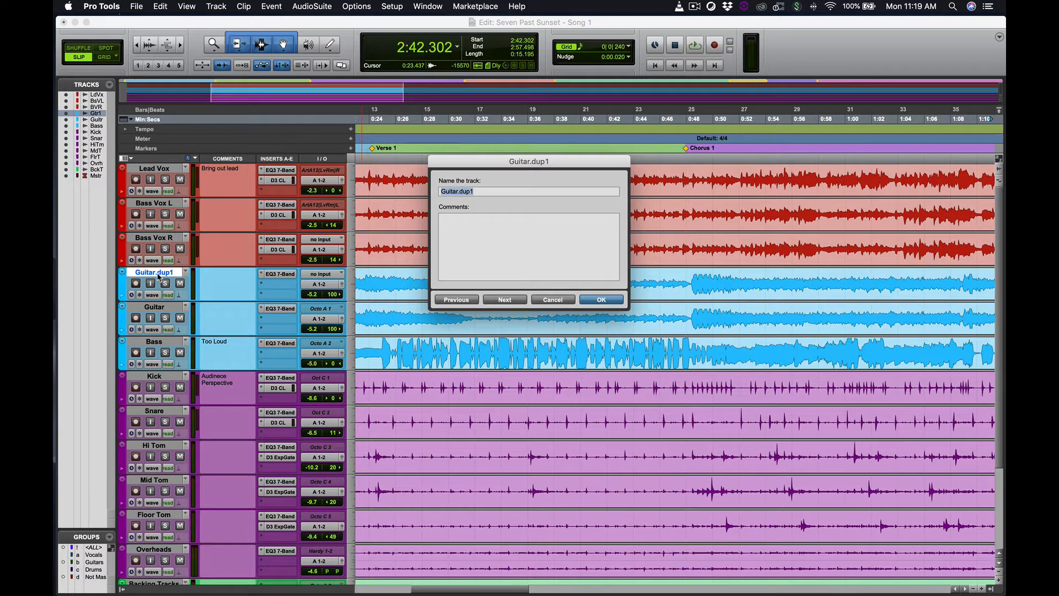
{"action": "key", "text": "Right"}
{"action": "key", "text": "Return"}
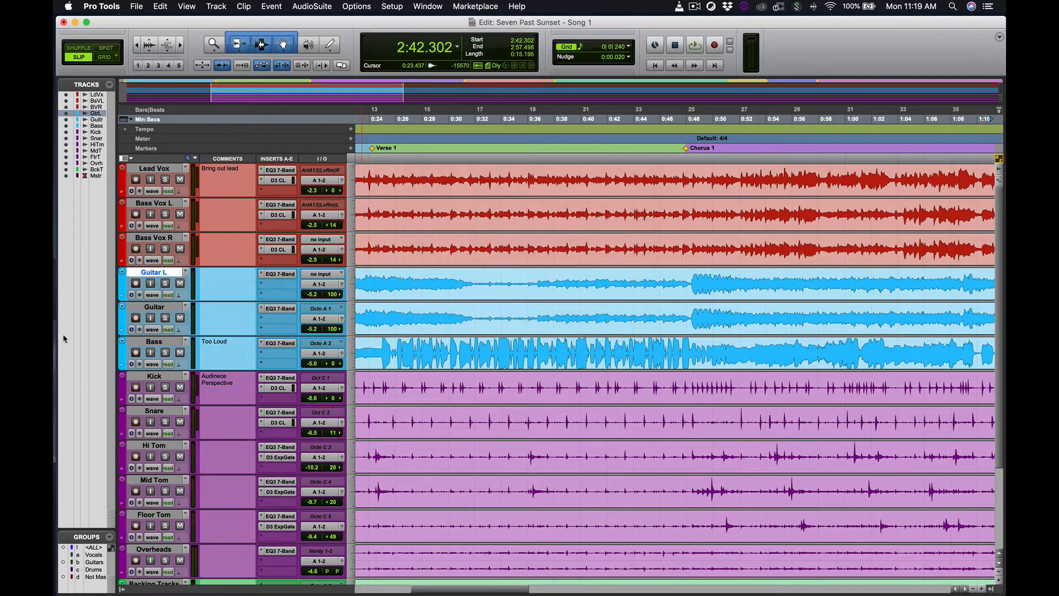
{"action": "double_click", "coordinate": [155, 307]}
{"action": "left_click", "coordinate": [496, 192]}
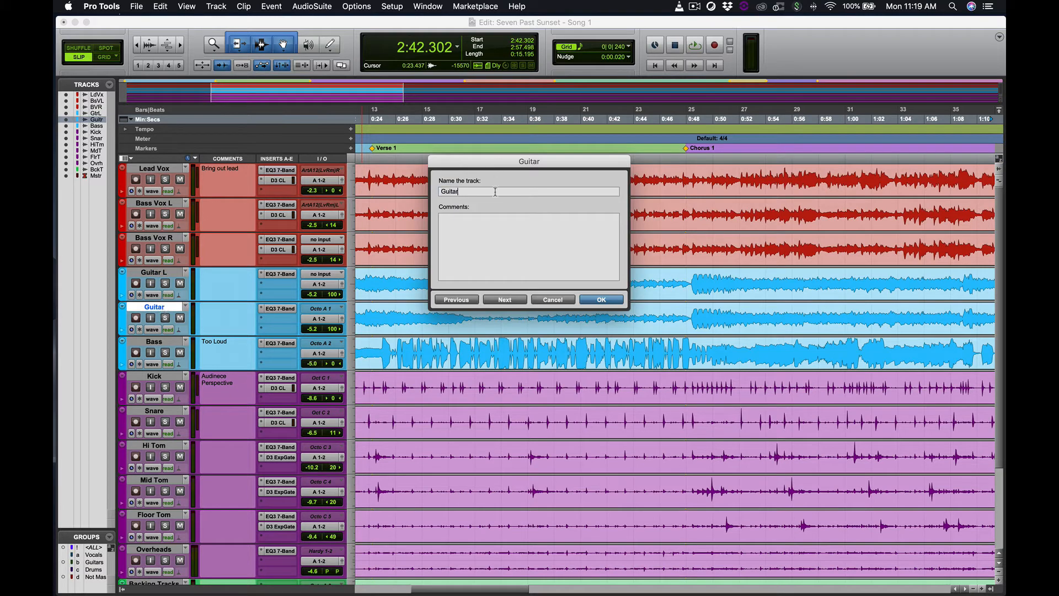
{"action": "key", "text": "Return"}
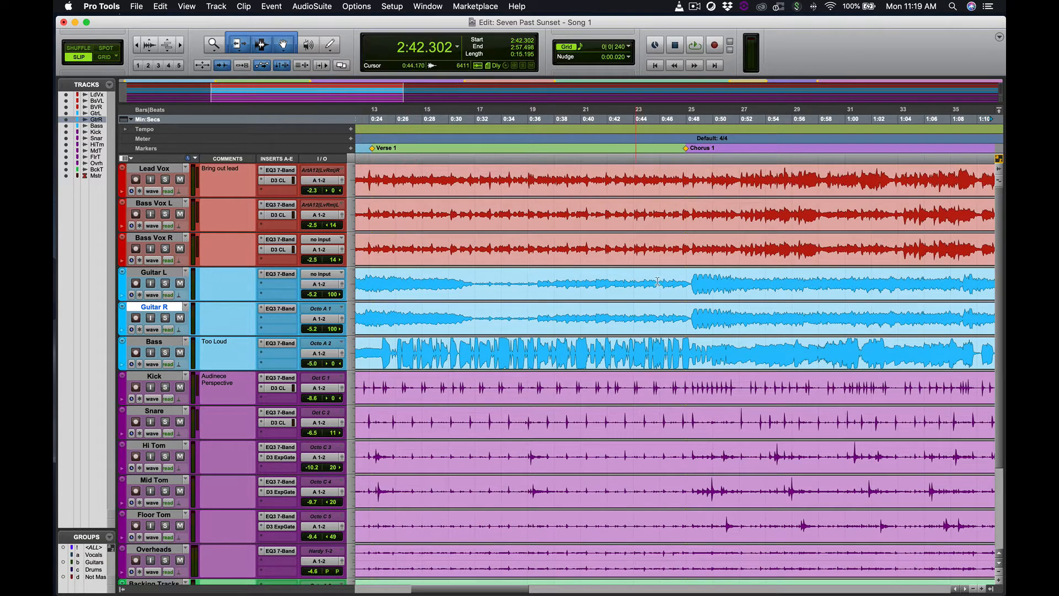
Step: Check which tracks belong to the Guitars group in its group settings
{"action": "left_click", "coordinate": [156, 277]}
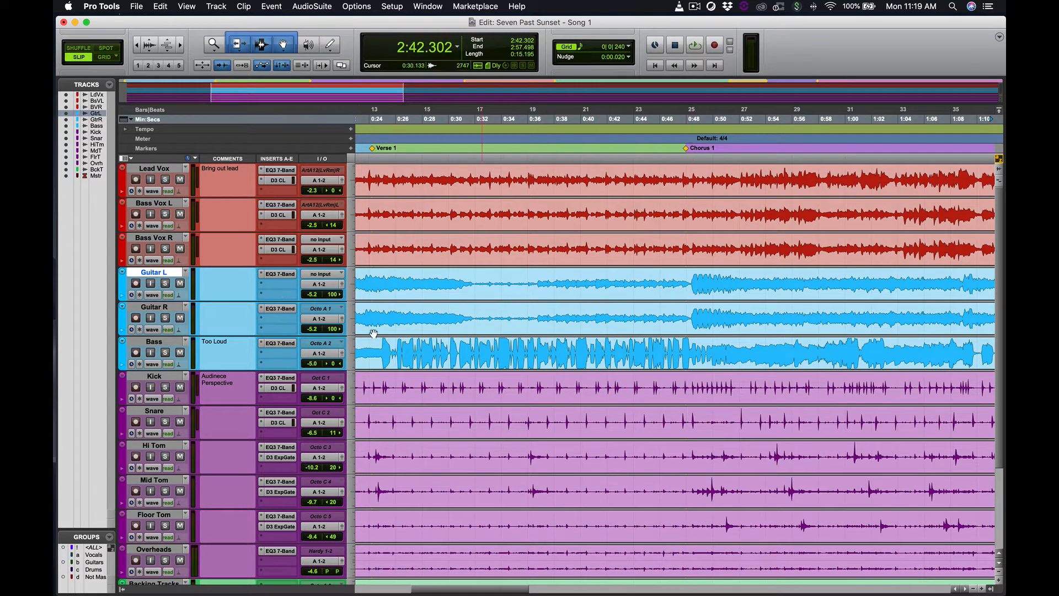
{"action": "left_click", "coordinate": [92, 563]}
{"action": "right_click", "coordinate": [89, 563]}
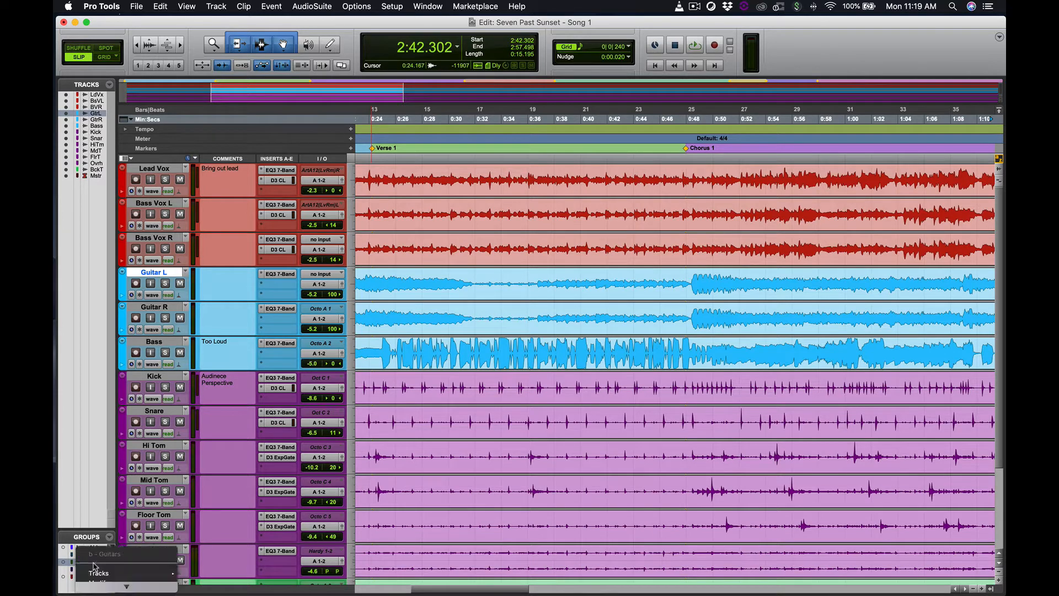
{"action": "left_click", "coordinate": [102, 518]}
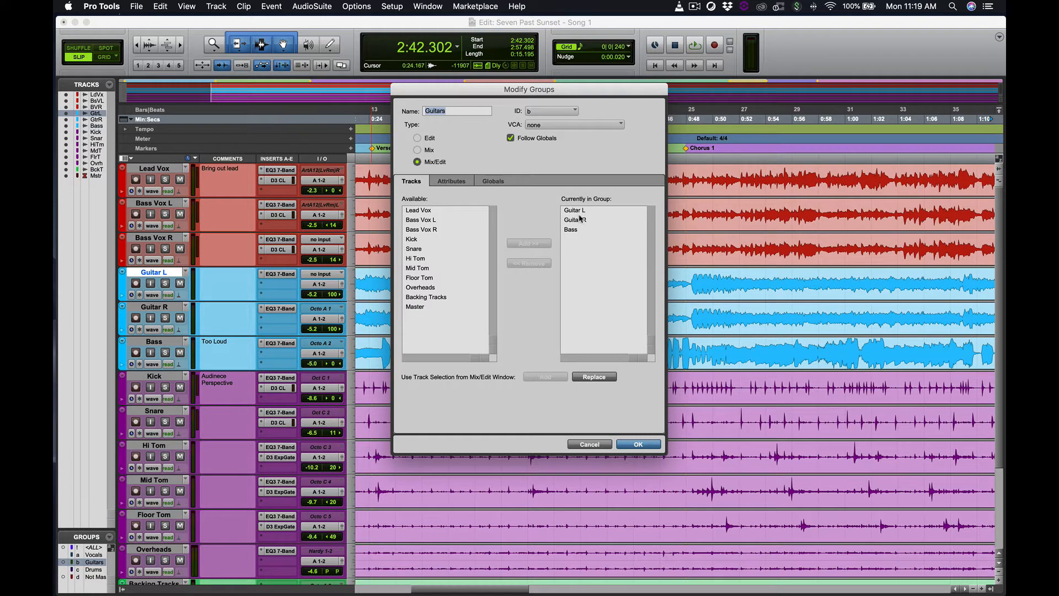
{"action": "left_click", "coordinate": [637, 444]}
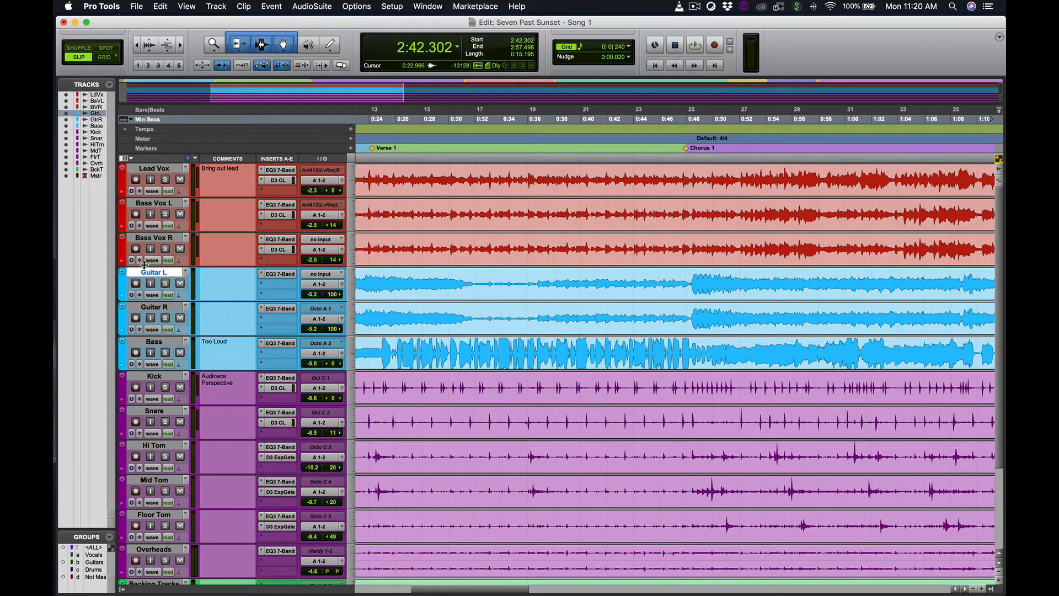
Step: Pan the Guitar L track fully left to 100
{"action": "left_click", "coordinate": [334, 294]}
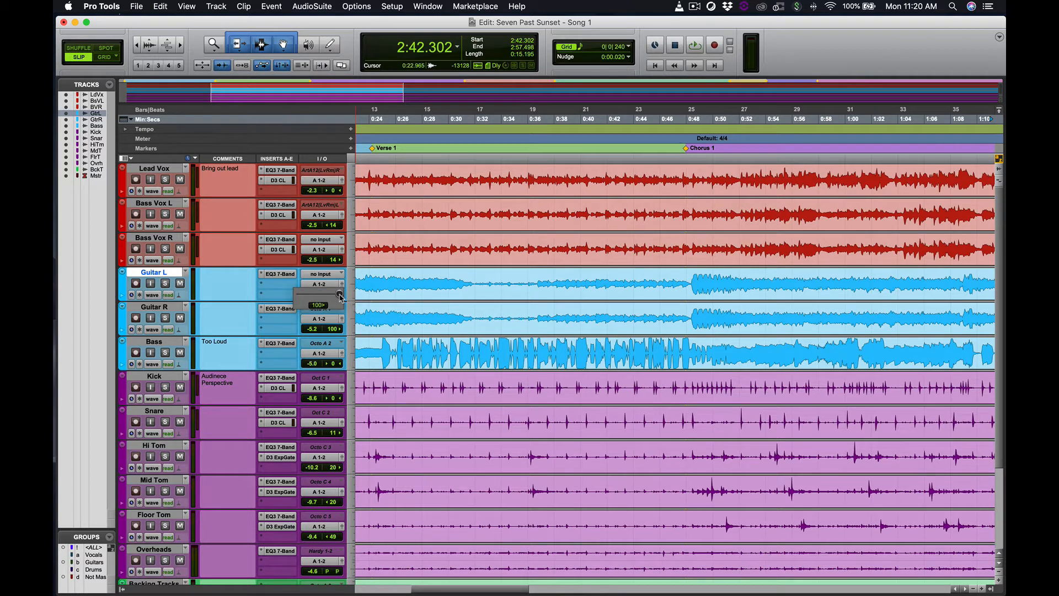
{"action": "left_click_drag", "start_coordinate": [339, 296], "coordinate": [298, 297]}
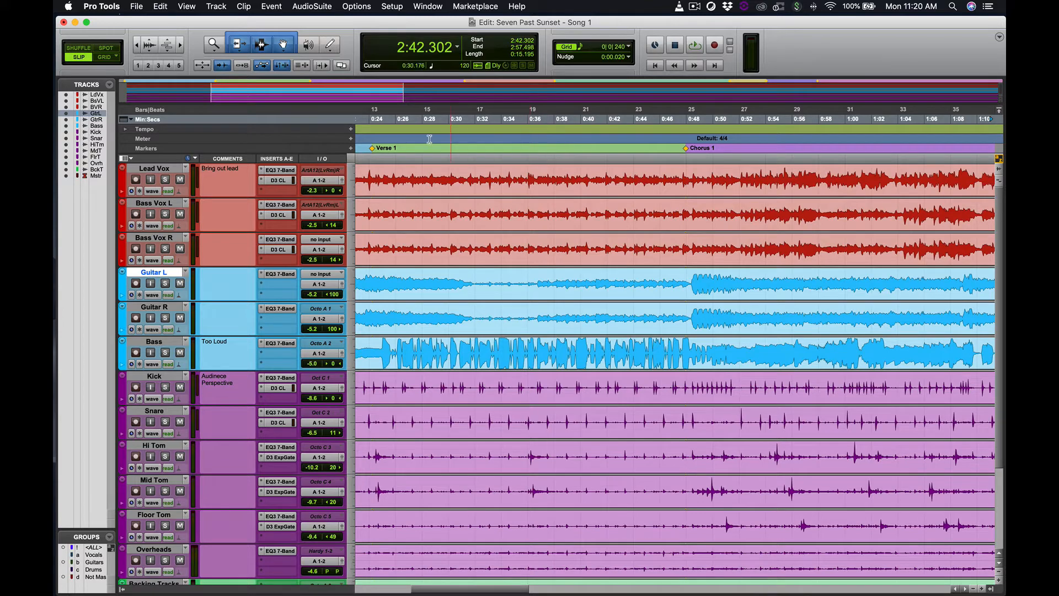
Step: Play the song from about 0:13, muting Guitar L during playback to compare the sound, and stop
{"action": "scroll", "coordinate": [436, 150], "scroll_direction": "left", "scroll_amount": 10}
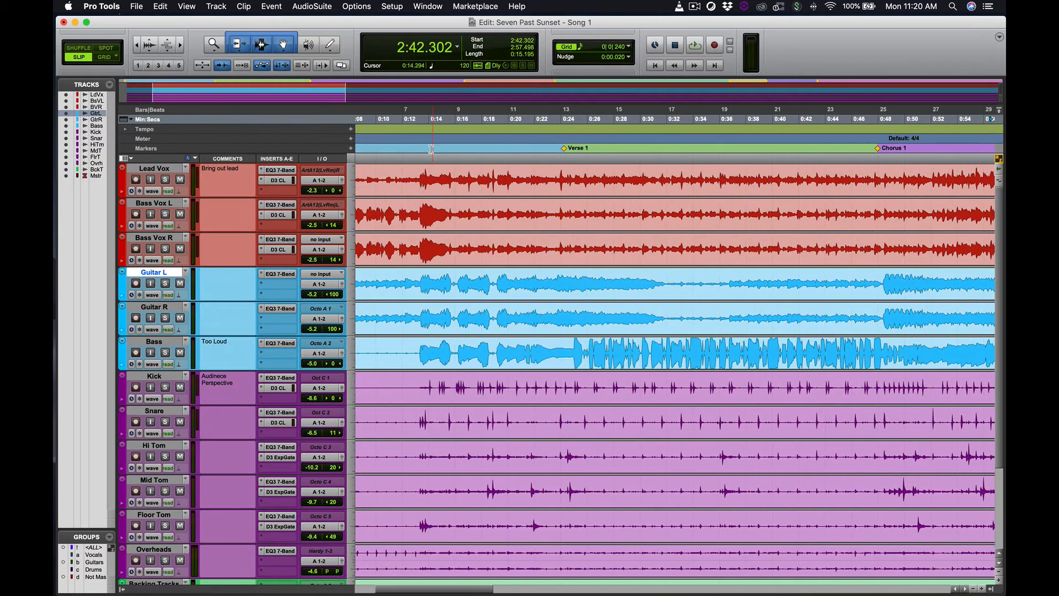
{"action": "left_click", "coordinate": [415, 118]}
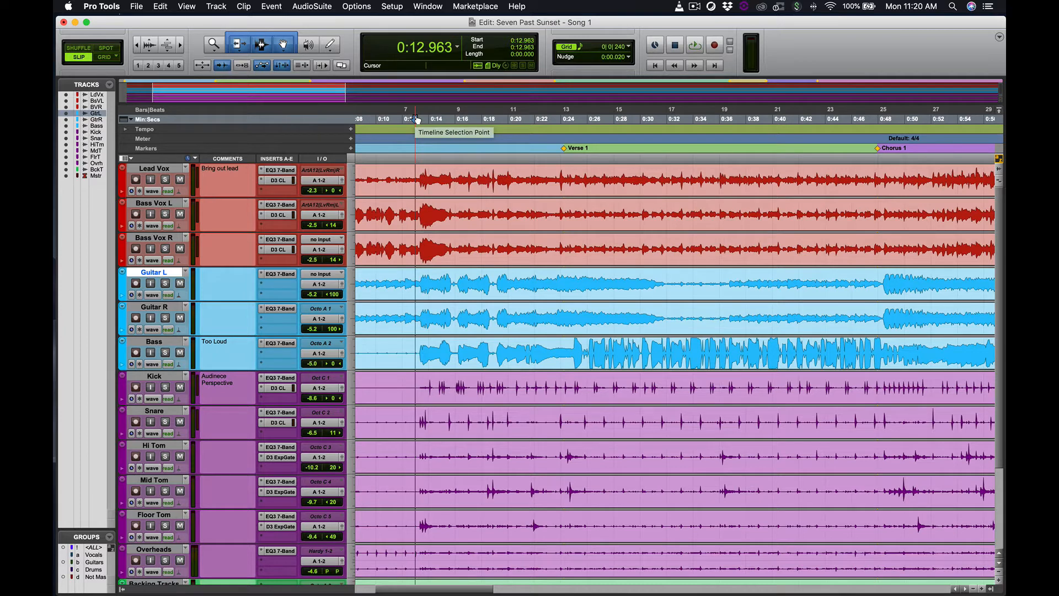
{"action": "key", "text": "space"}
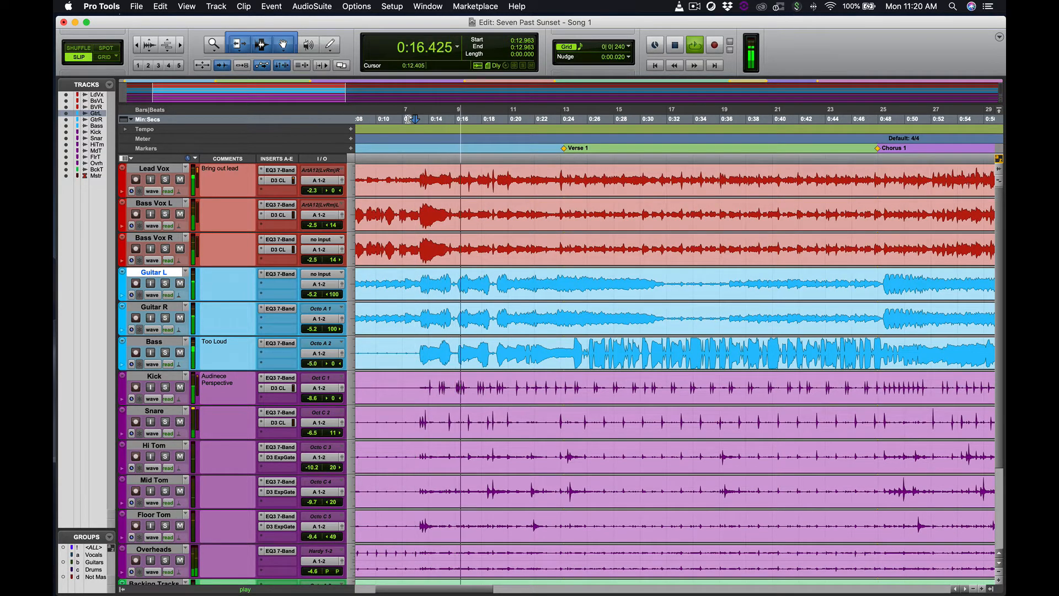
{"action": "left_click", "coordinate": [180, 284]}
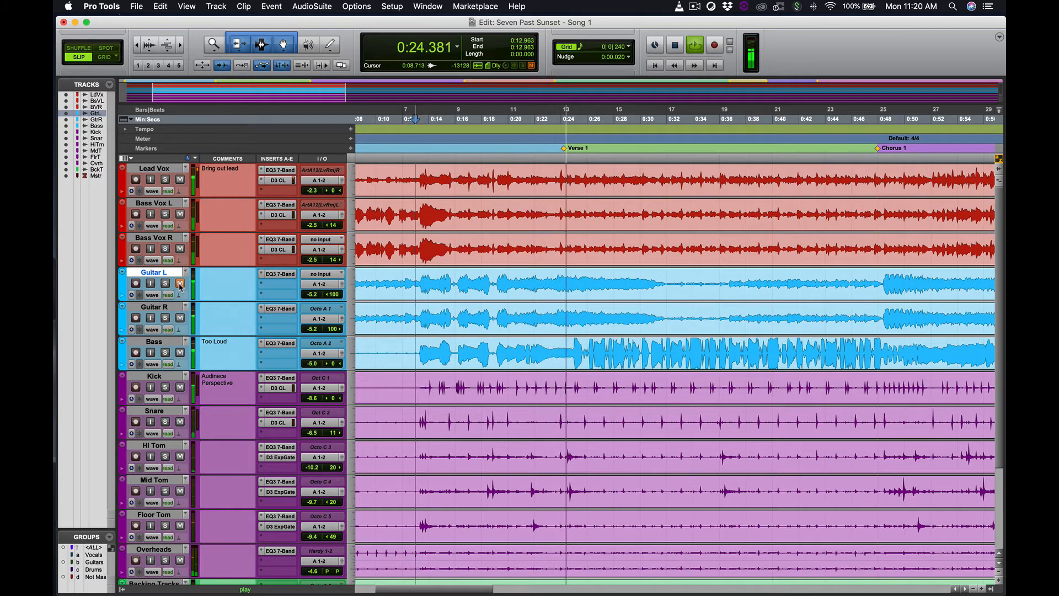
{"action": "left_click", "coordinate": [180, 283]}
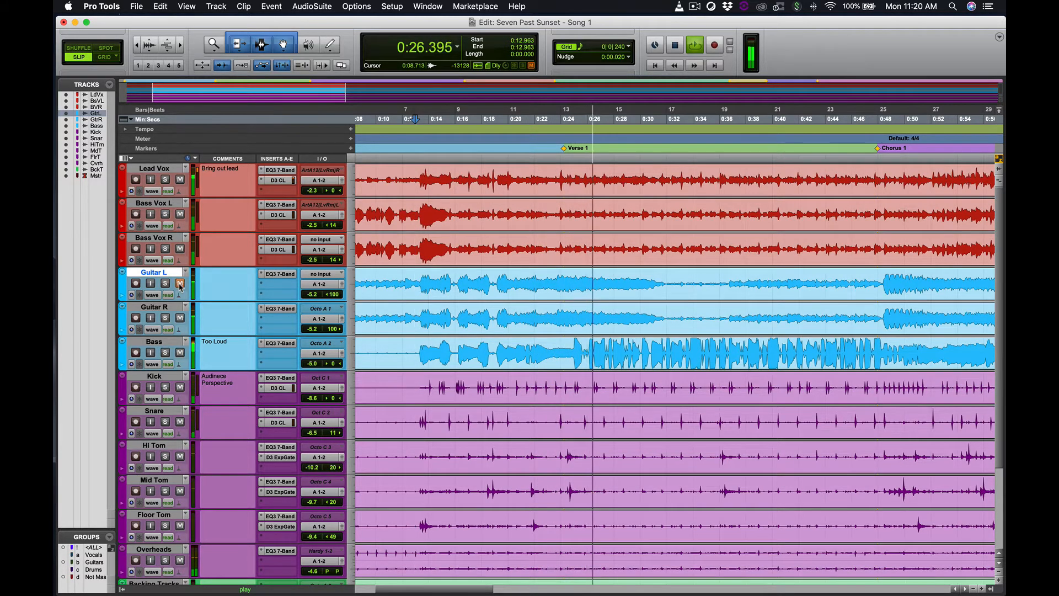
{"action": "key", "text": "space"}
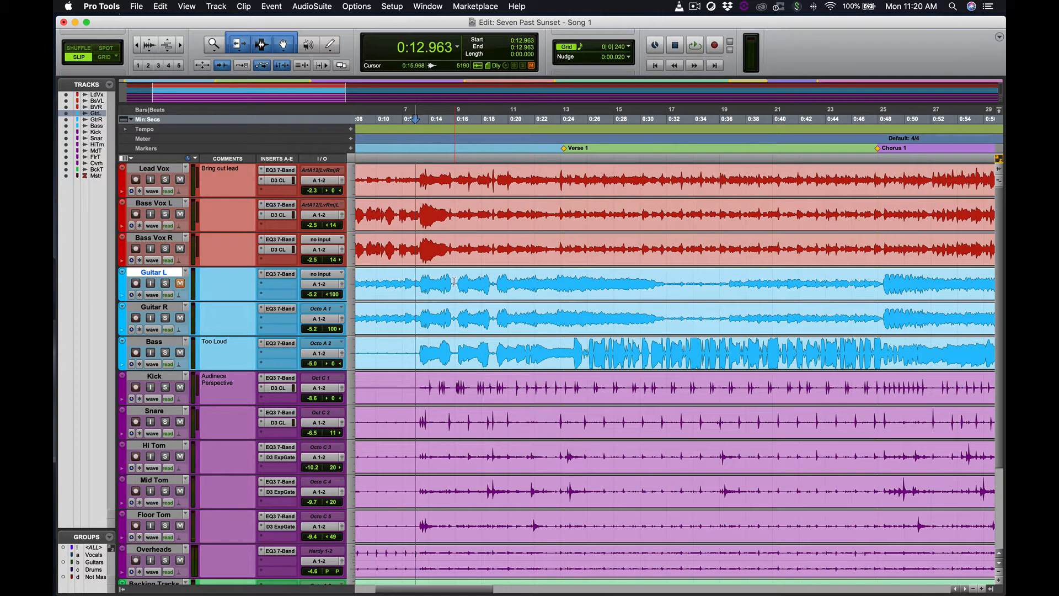
{"action": "scroll", "coordinate": [451, 282], "scroll_direction": "left", "scroll_amount": 5}
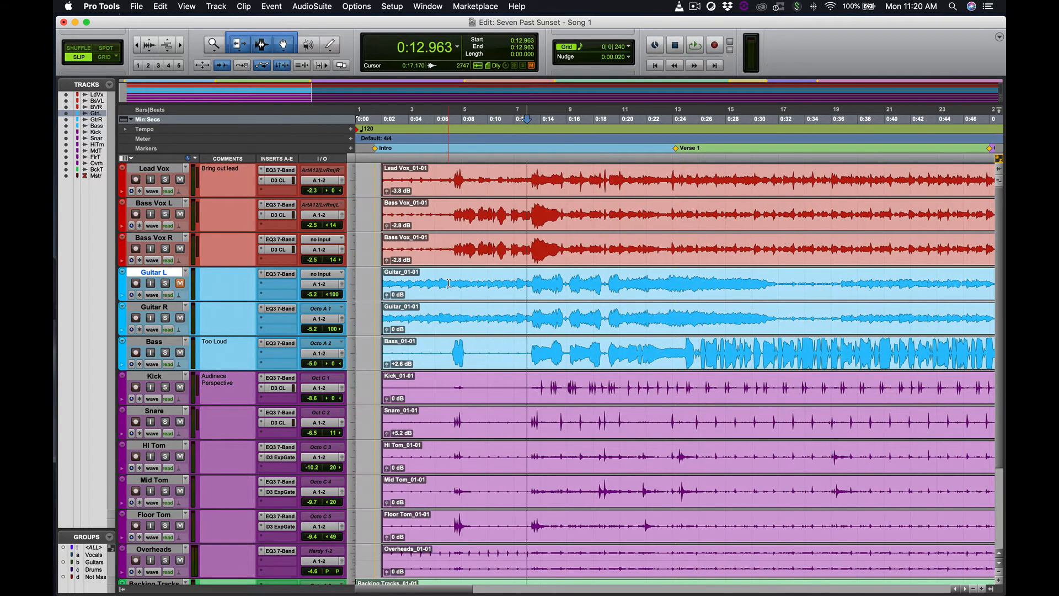
{"action": "scroll", "coordinate": [448, 283], "scroll_direction": "right", "scroll_amount": 3}
{"action": "scroll", "coordinate": [401, 290], "scroll_direction": "left", "scroll_amount": 2}
{"action": "scroll", "coordinate": [391, 290], "scroll_direction": "left", "scroll_amount": 2}
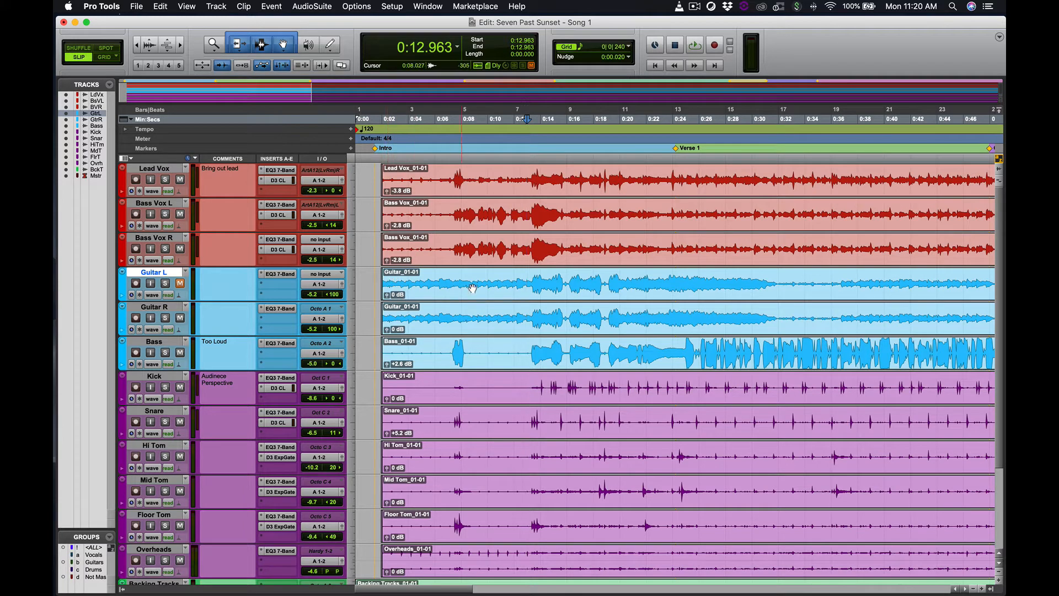
{"action": "scroll", "coordinate": [673, 289], "scroll_direction": "right", "scroll_amount": 2}
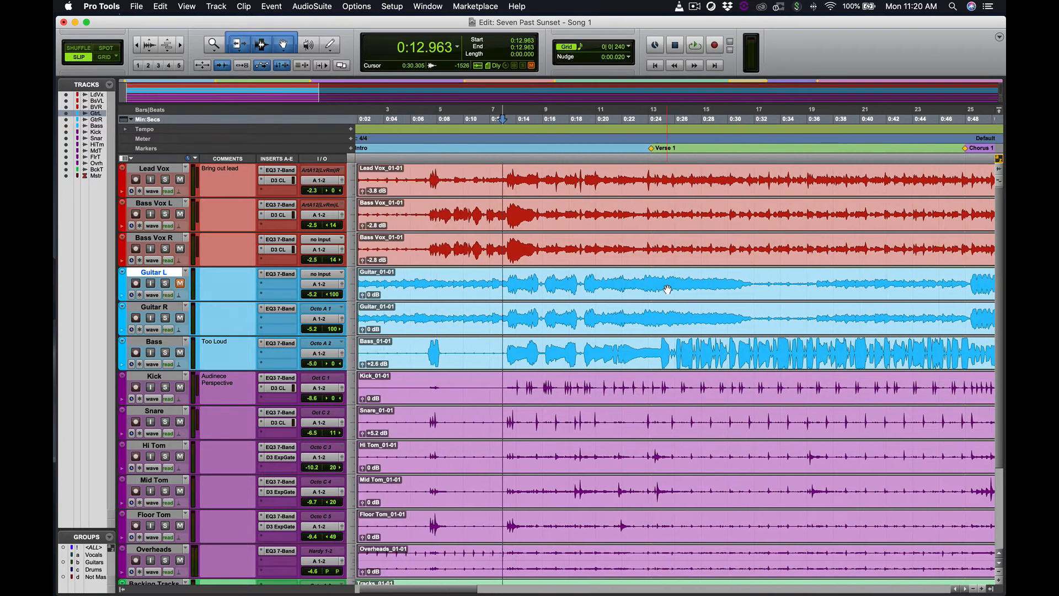
{"action": "scroll", "coordinate": [662, 287], "scroll_direction": "left", "scroll_amount": 2}
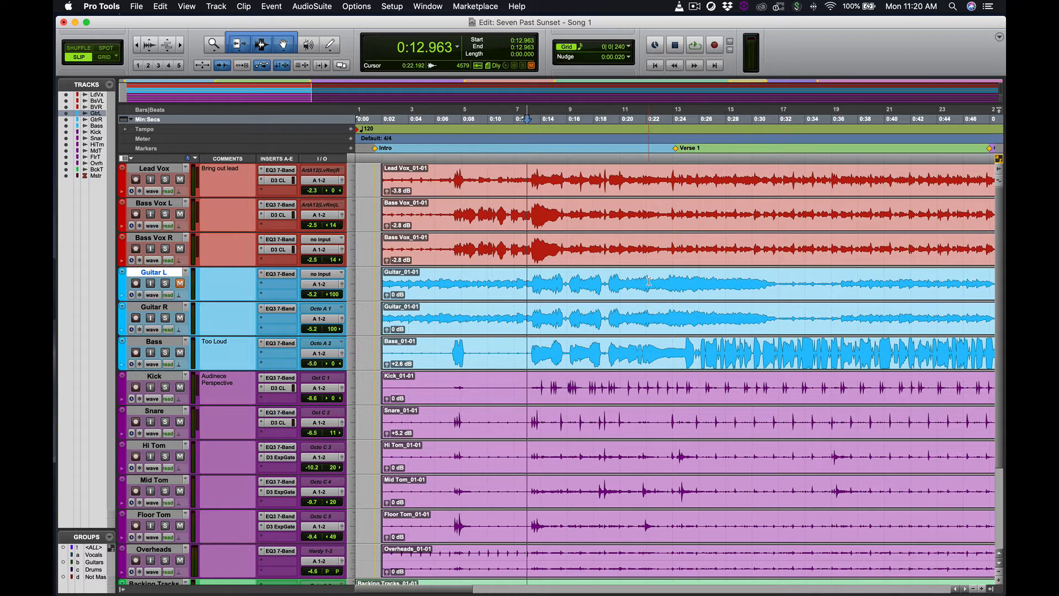
Step: Unmute the Guitar L track and switch its track view from waveform to volume automation
{"action": "left_click", "coordinate": [179, 284]}
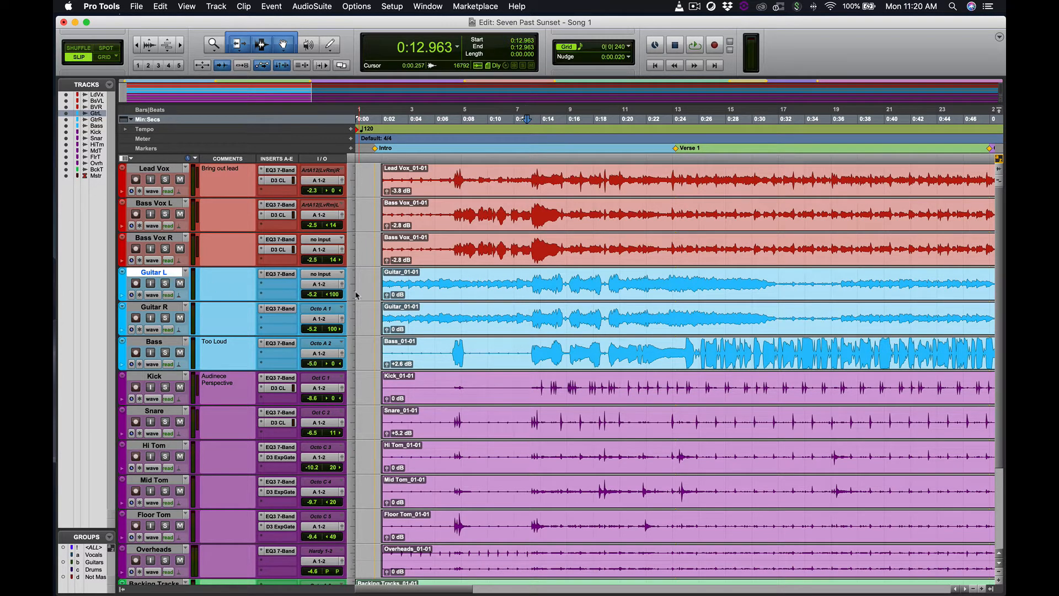
{"action": "left_click", "coordinate": [154, 295]}
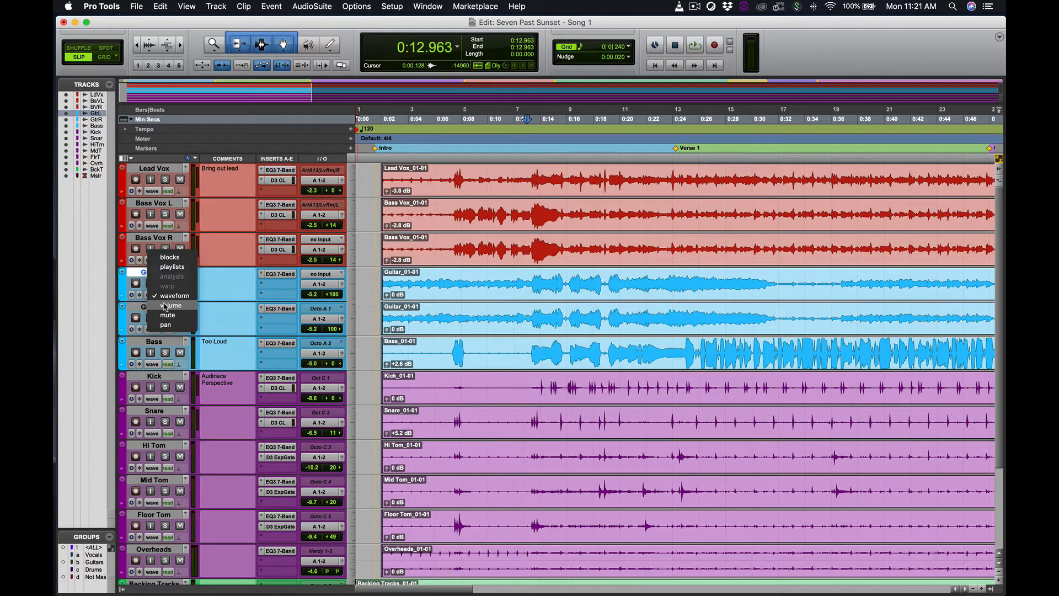
{"action": "left_click", "coordinate": [164, 306]}
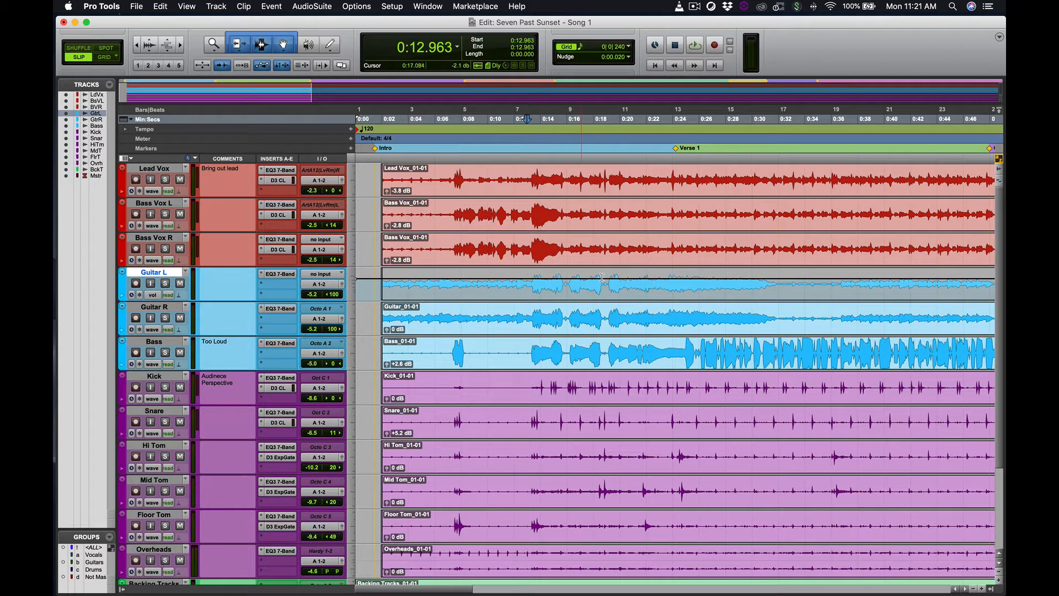
{"action": "scroll", "coordinate": [623, 278], "scroll_direction": "right", "scroll_amount": 5}
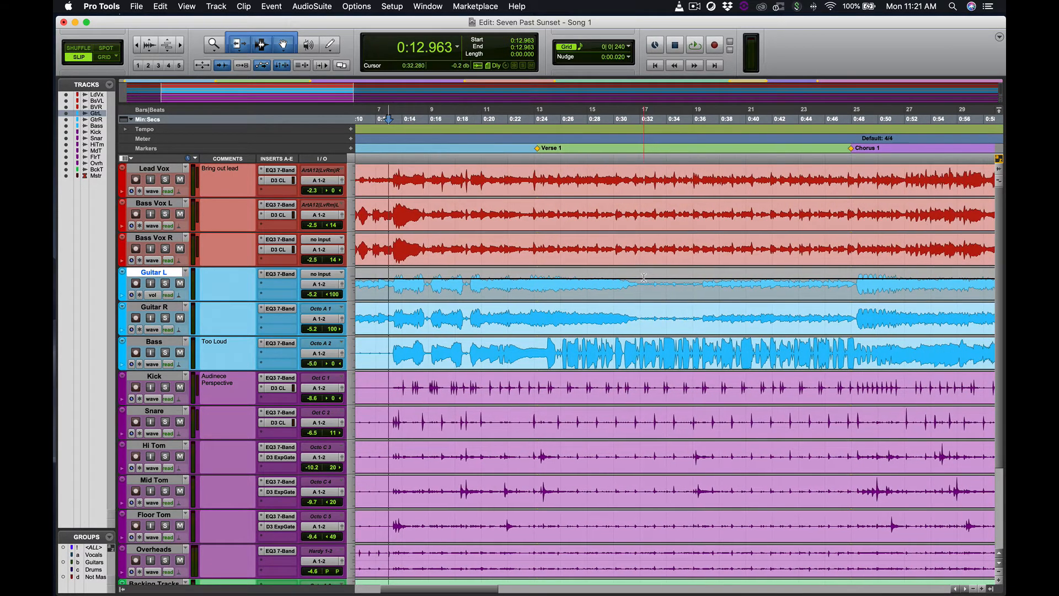
Step: Lower Guitar L's volume automation to the minimum from the song start to Chorus 1, and slope its rise into the chorus
{"action": "scroll", "coordinate": [643, 277], "scroll_direction": "right", "scroll_amount": 1}
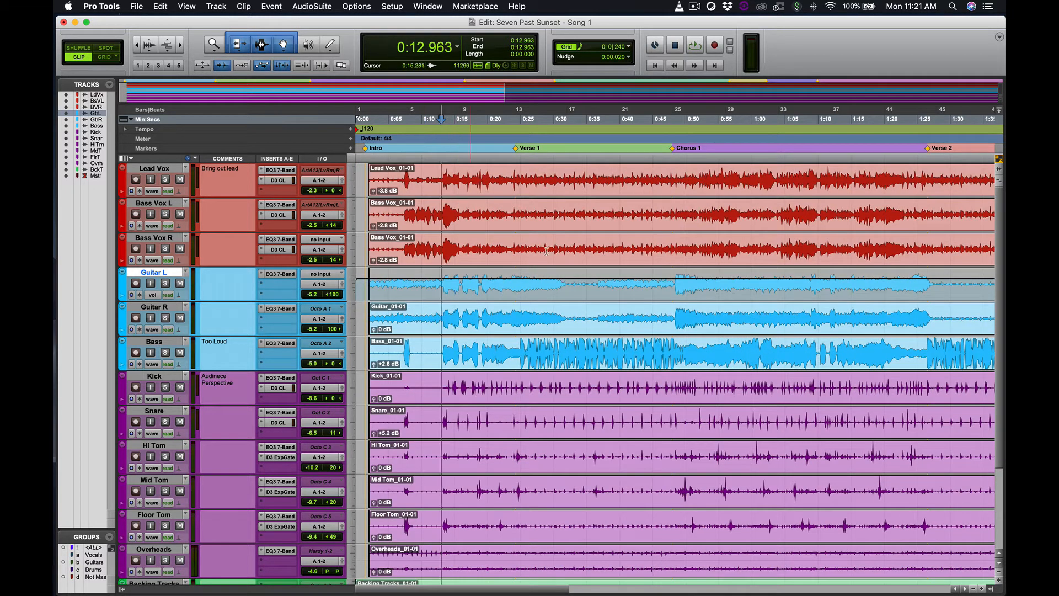
{"action": "left_click", "coordinate": [674, 289]}
{"action": "left_click_drag", "start_coordinate": [674, 289], "coordinate": [356, 291]}
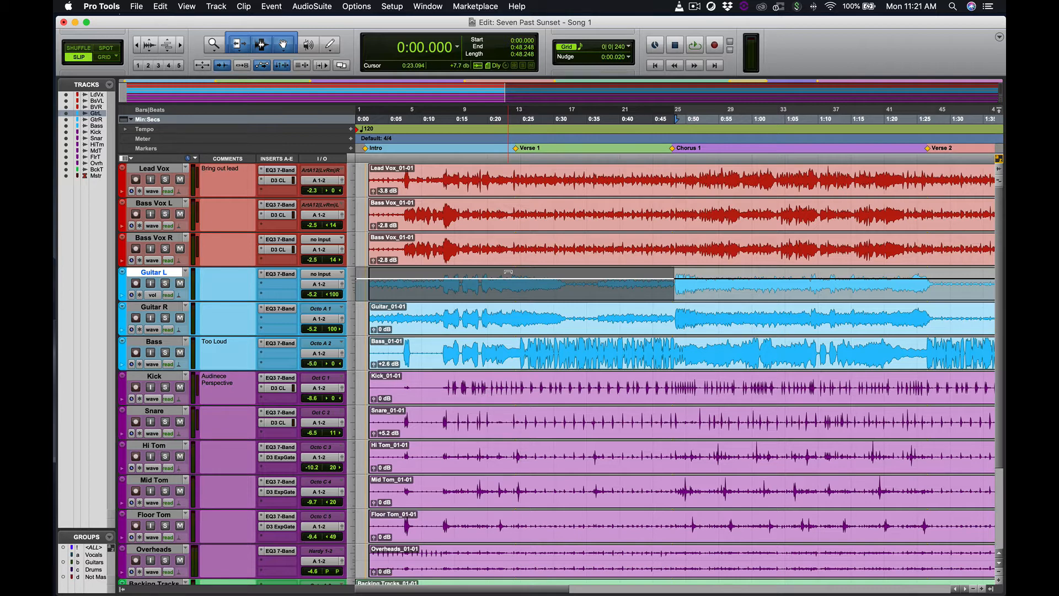
{"action": "left_click_drag", "start_coordinate": [508, 271], "coordinate": [508, 315]}
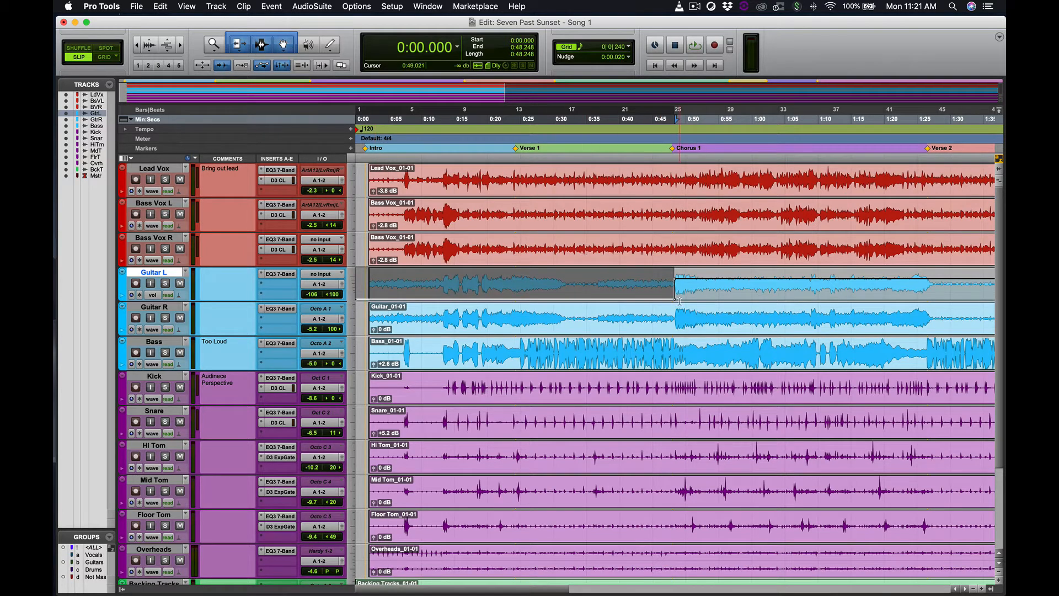
{"action": "key", "text": "F8"}
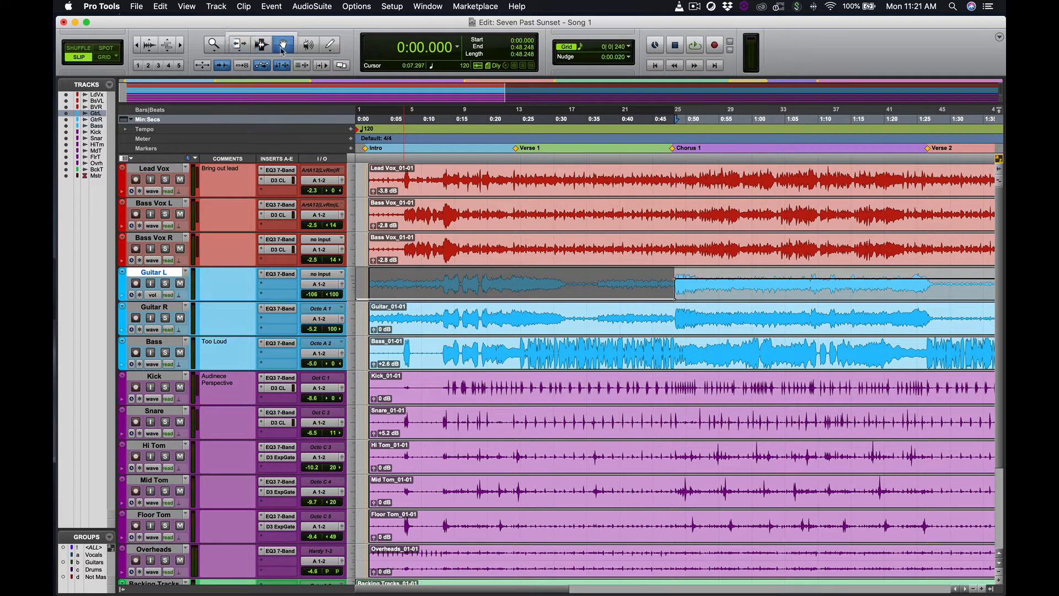
{"action": "left_click_drag", "start_coordinate": [676, 302], "coordinate": [673, 299]}
Step: Lower Guitar L's volume automation to -∞ dB across Verse 2, from about 1:27.6 to 1:49.6
{"action": "scroll", "coordinate": [818, 288], "scroll_direction": "right", "scroll_amount": 5}
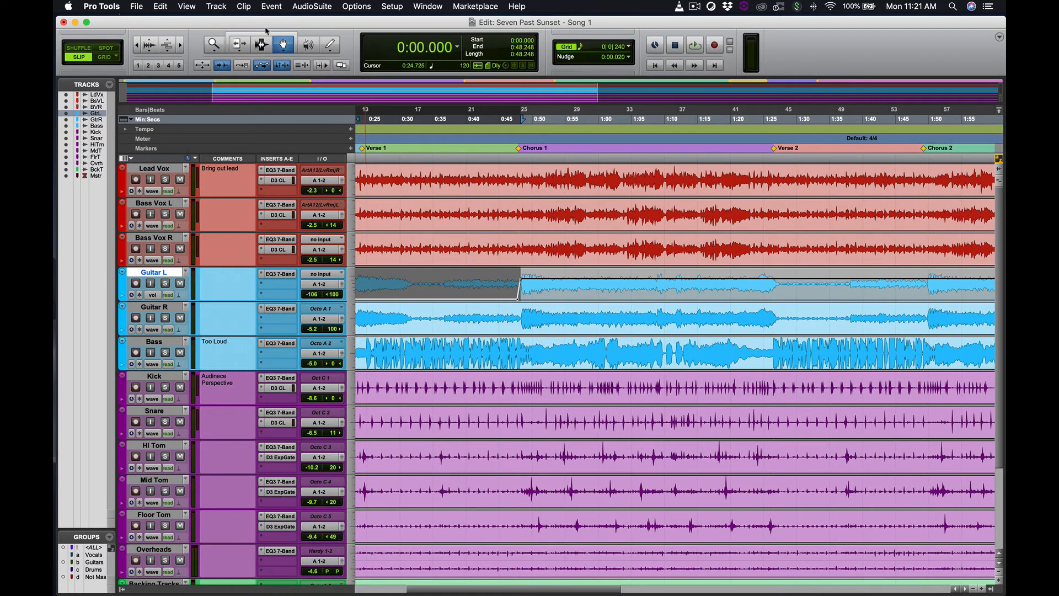
{"action": "key", "text": "super+7"}
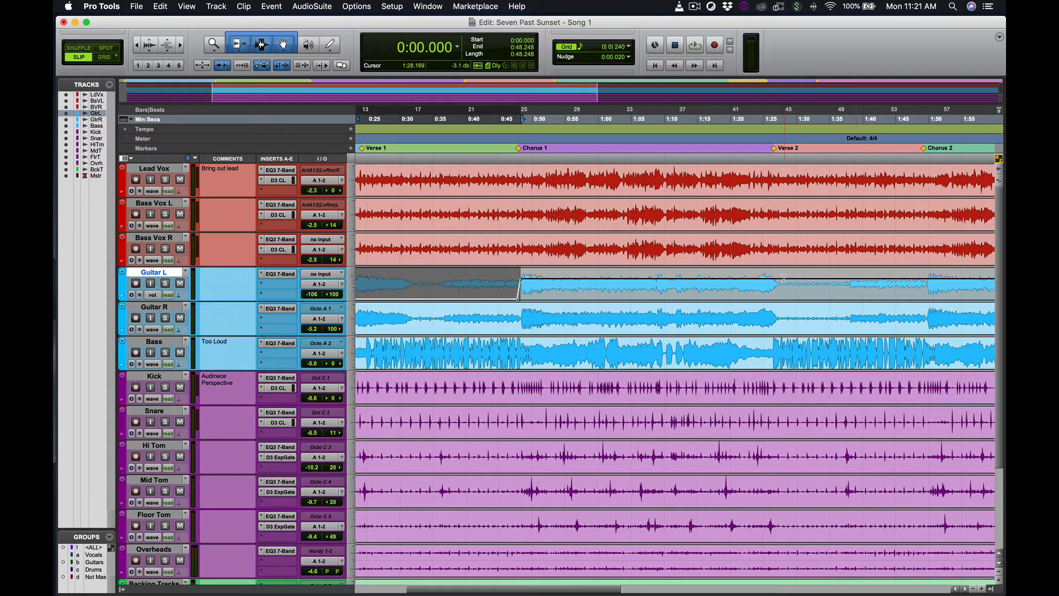
{"action": "left_click_drag", "start_coordinate": [780, 278], "coordinate": [926, 300]}
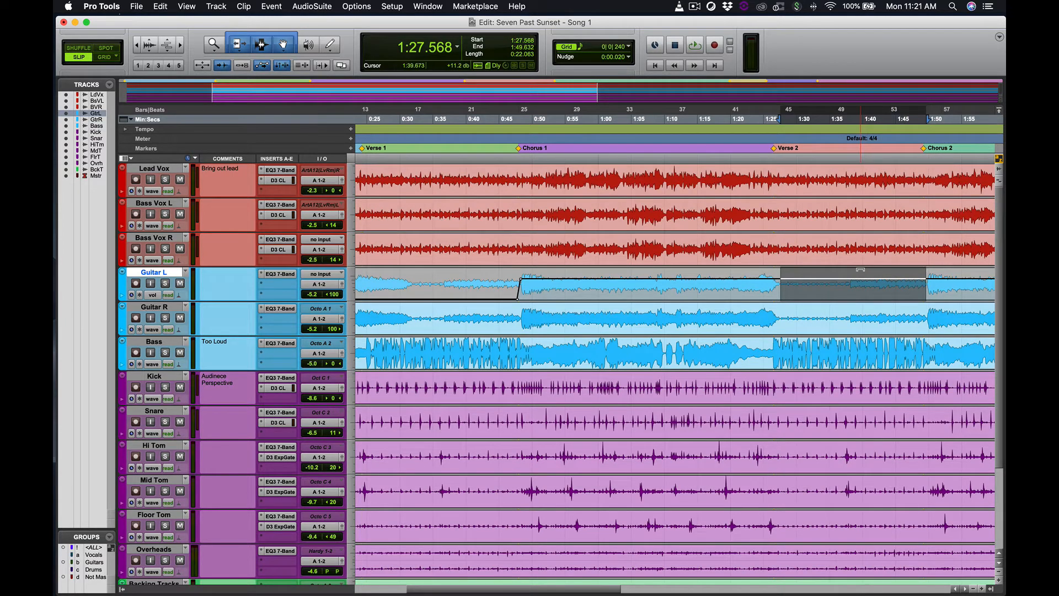
{"action": "left_click_drag", "start_coordinate": [860, 270], "coordinate": [862, 349]}
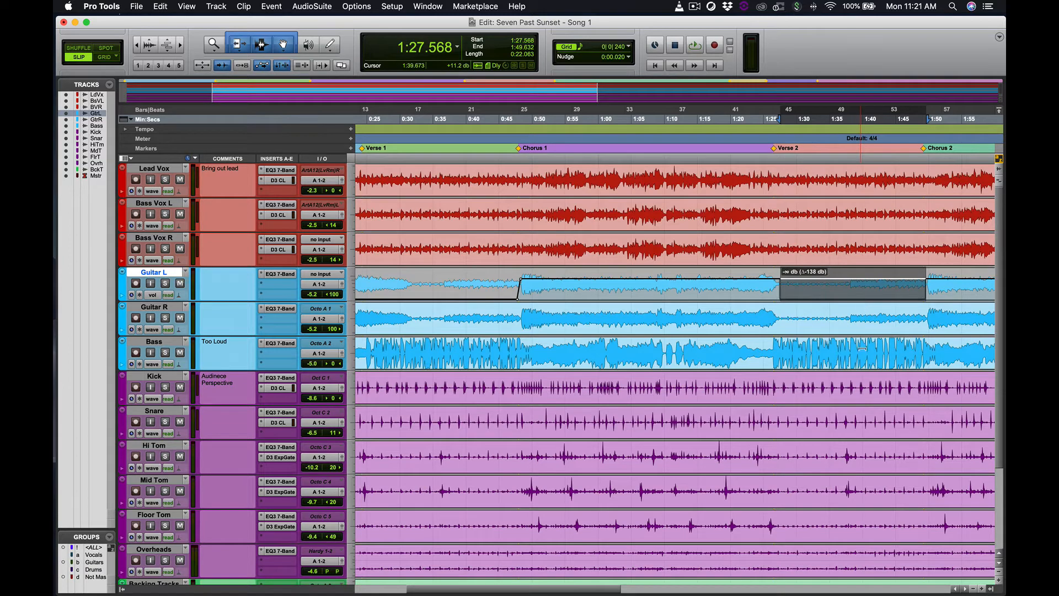
Step: Move the low volume breakpoints at both ends of Guitar L's Verse 2 dip inward to create short fades
{"action": "left_click", "coordinate": [282, 47]}
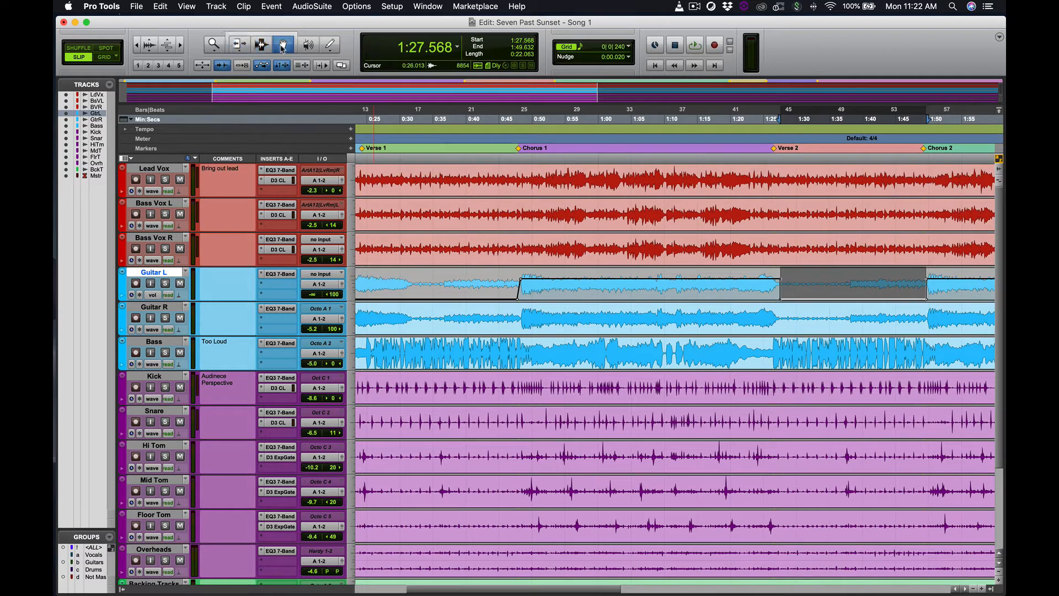
{"action": "left_click", "coordinate": [782, 300]}
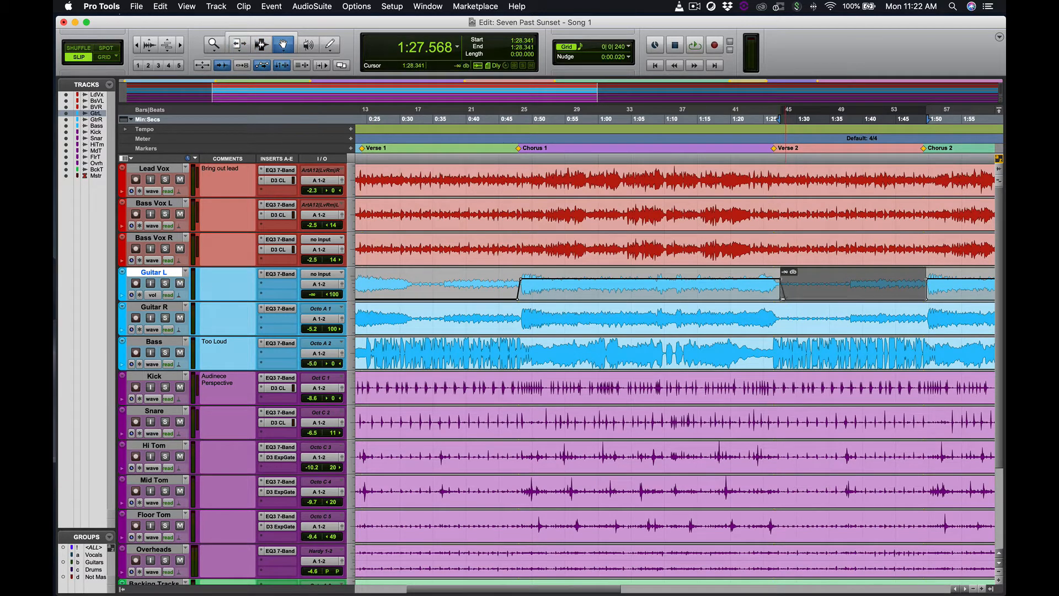
{"action": "left_click", "coordinate": [922, 298]}
{"action": "left_click_drag", "start_coordinate": [923, 299], "coordinate": [924, 299]}
Step: Add Guitar R to the track selection with Guitar L and switch both tracks' view to pan automation
{"action": "scroll", "coordinate": [894, 288], "scroll_direction": "right", "scroll_amount": 10}
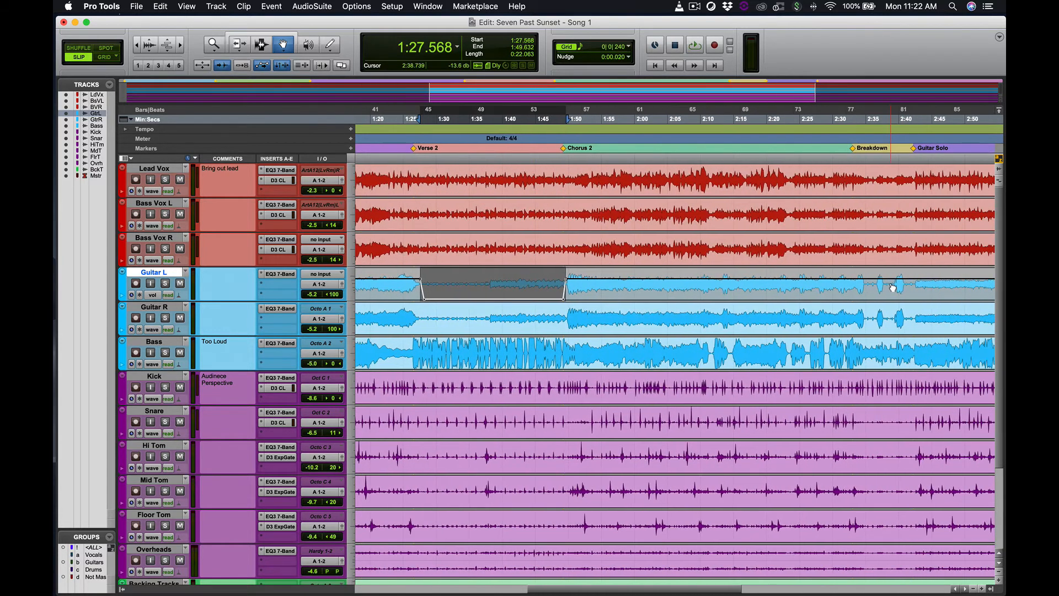
{"action": "left_click", "coordinate": [264, 36]}
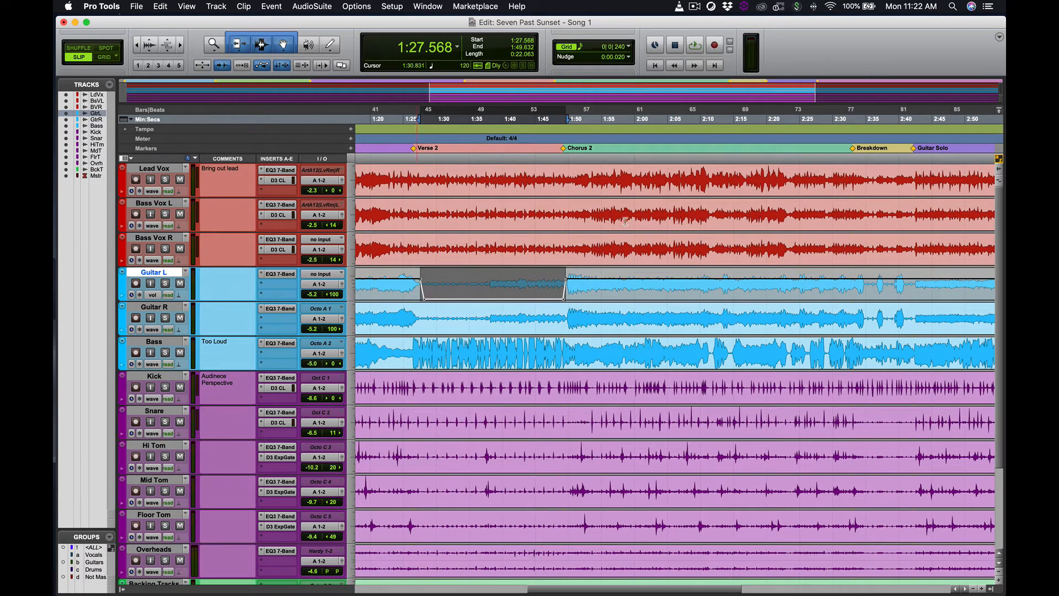
{"action": "scroll", "coordinate": [809, 294], "scroll_direction": "right", "scroll_amount": 6}
{"action": "scroll", "coordinate": [809, 293], "scroll_direction": "right", "scroll_amount": 5}
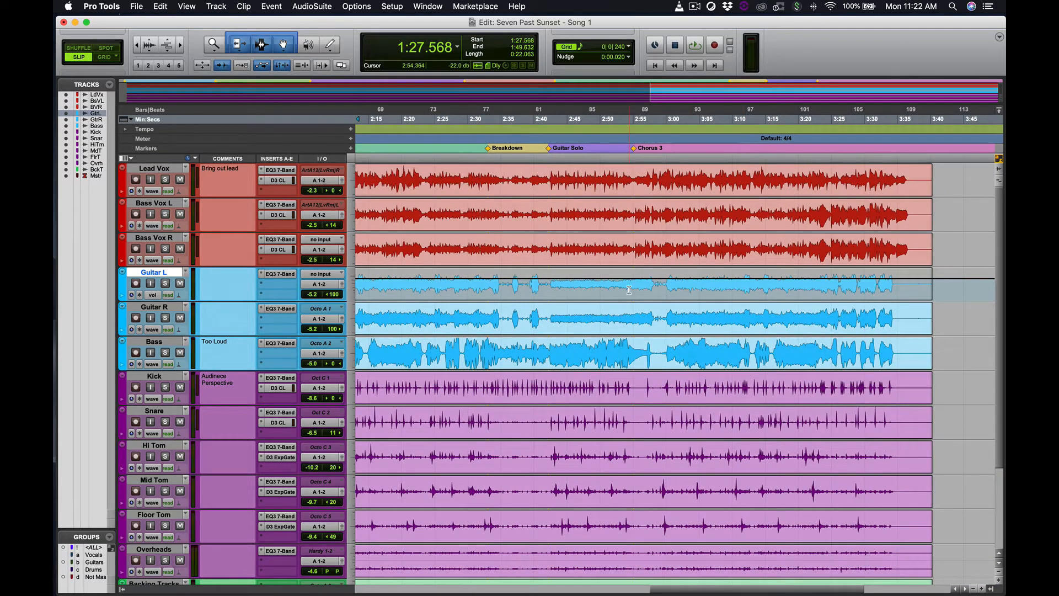
{"action": "scroll", "coordinate": [629, 290], "scroll_direction": "left", "scroll_amount": 4}
{"action": "scroll", "coordinate": [628, 290], "scroll_direction": "left", "scroll_amount": 3}
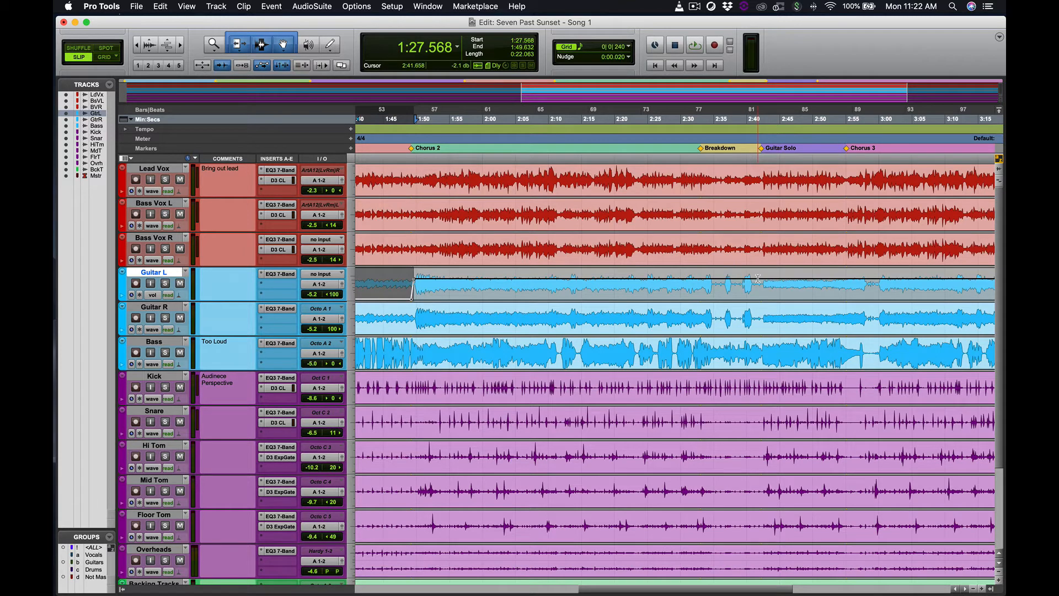
{"action": "left_click", "coordinate": [158, 307], "text": "shift"}
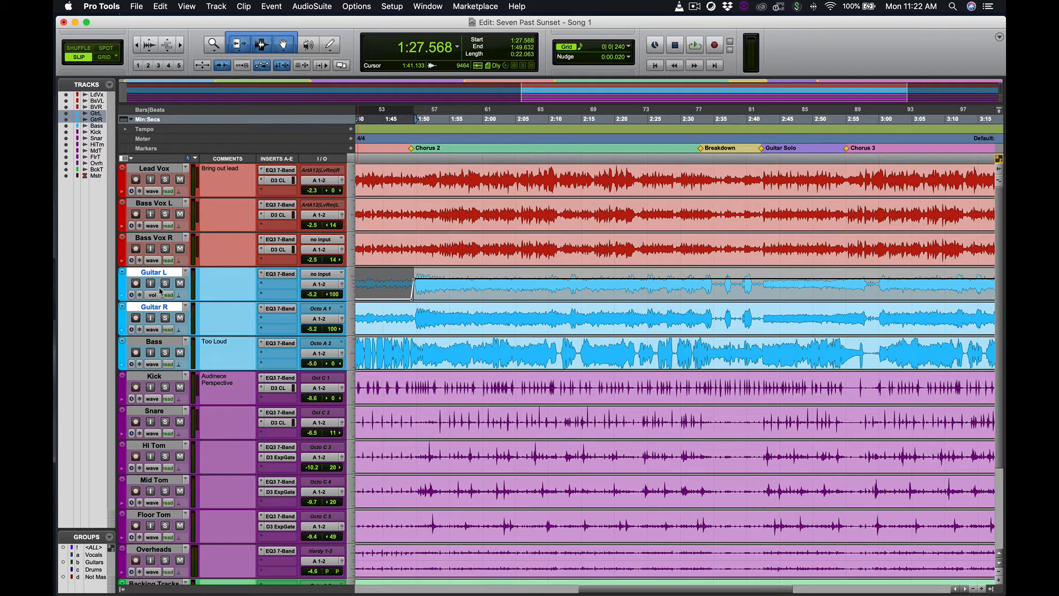
{"action": "left_click", "coordinate": [153, 297]}
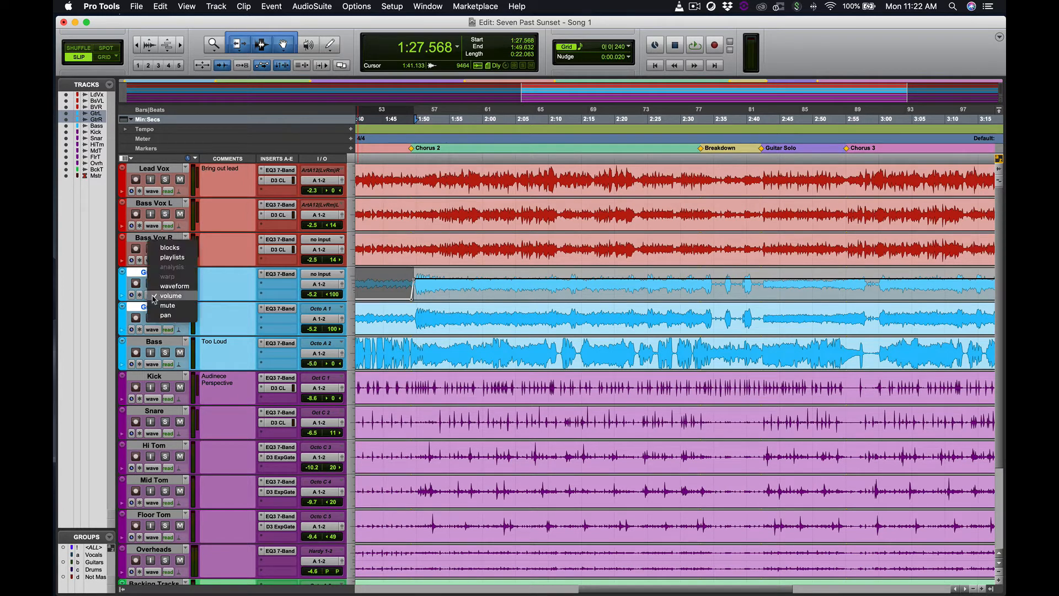
{"action": "left_click", "coordinate": [166, 315], "text": "alt+shift"}
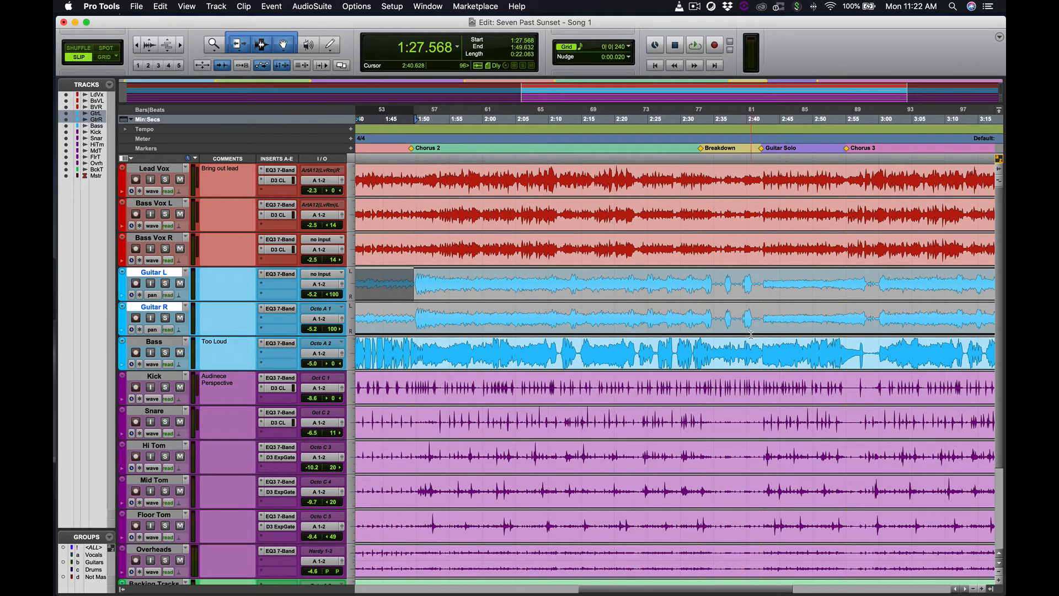
Step: Set Guitar R's pan automation to centre (0) across the guitar solo, about 2:42 to 2:58, enlarging the track for precision
{"action": "scroll", "coordinate": [806, 304], "scroll_direction": "right", "scroll_amount": 5}
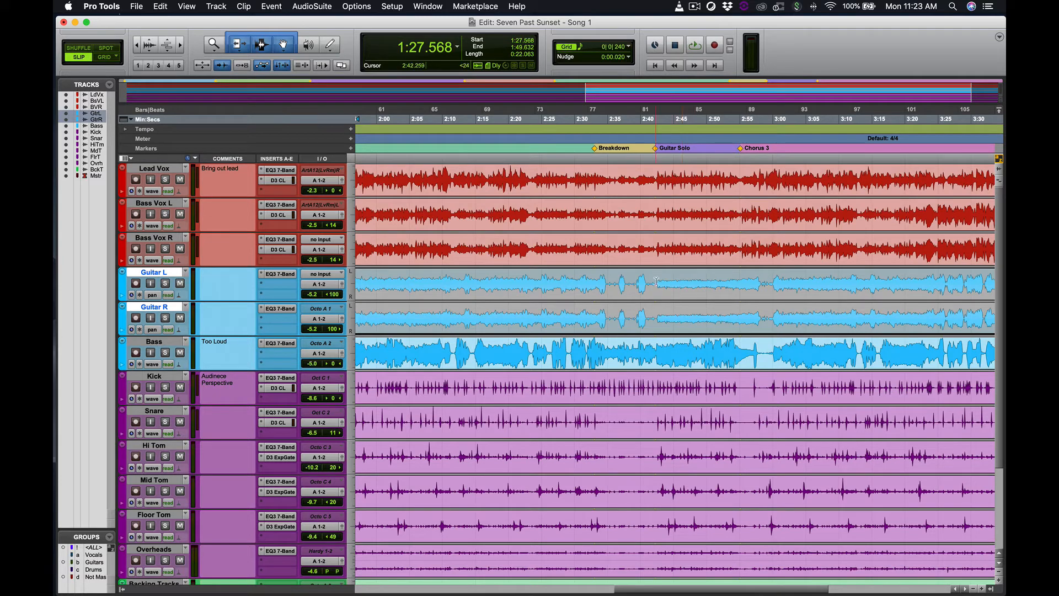
{"action": "left_click_drag", "start_coordinate": [656, 282], "coordinate": [762, 335]}
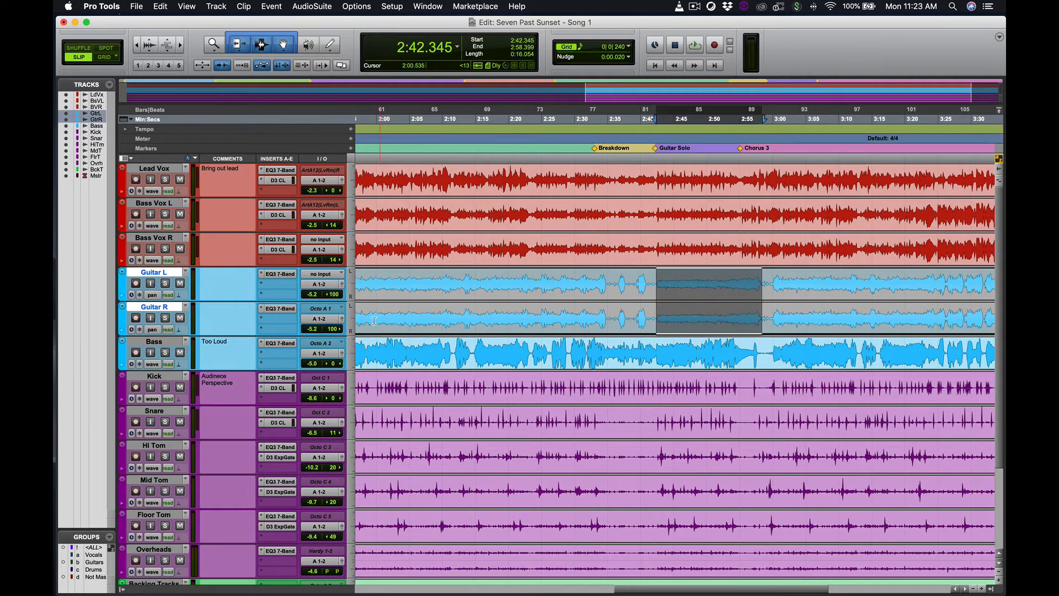
{"action": "left_click", "coordinate": [704, 317]}
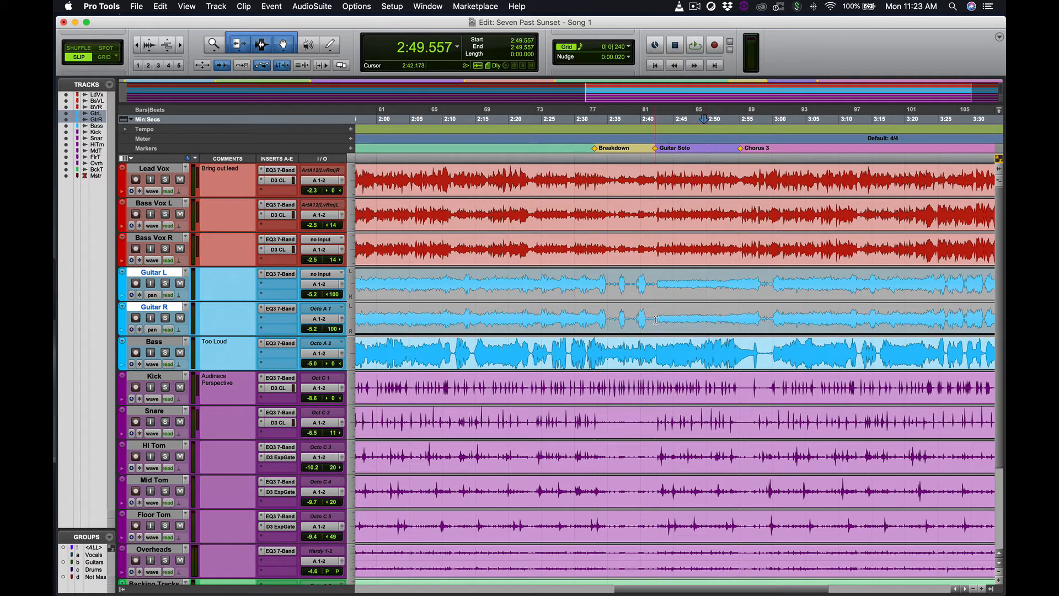
{"action": "left_click_drag", "start_coordinate": [655, 320], "coordinate": [762, 334]}
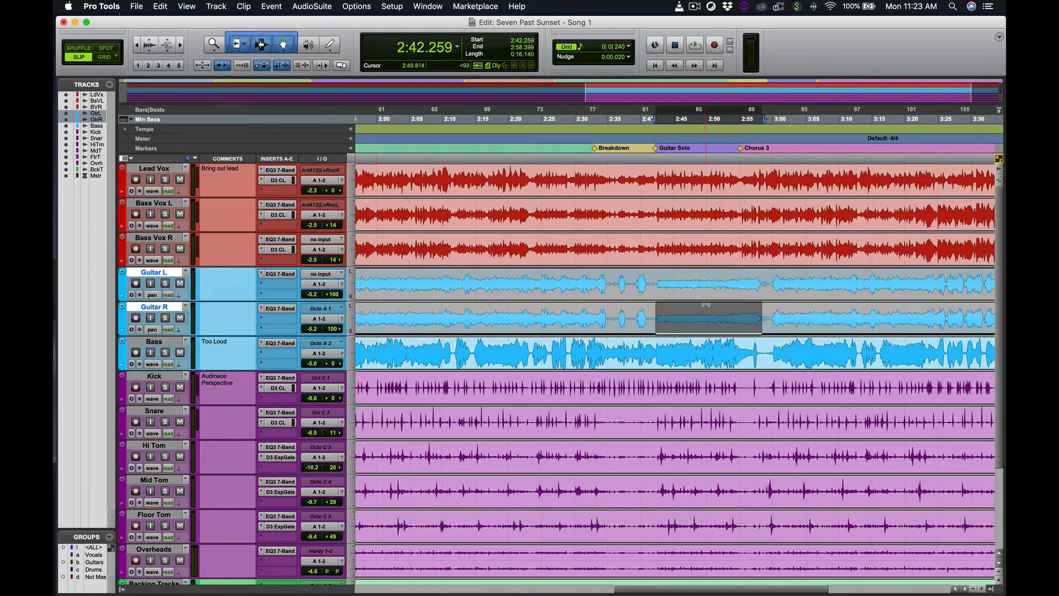
{"action": "mouse_move", "coordinate": [706, 304]}
{"action": "left_mouse_down"}
{"action": "mouse_move", "coordinate": [703, 290]}
{"action": "mouse_move", "coordinate": [687, 308]}
{"action": "left_mouse_up"}
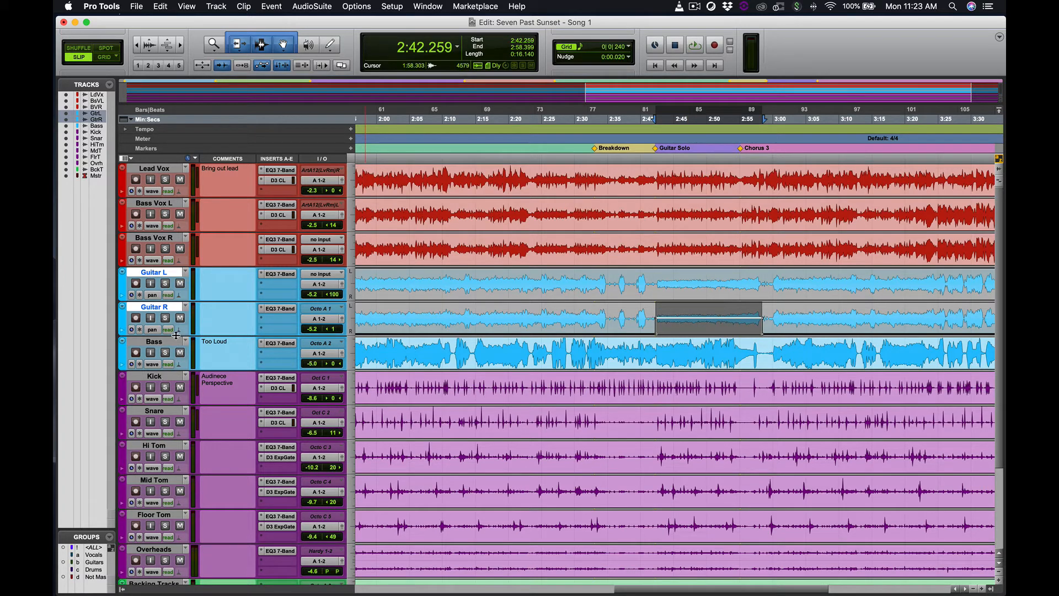
{"action": "left_click_drag", "start_coordinate": [176, 336], "coordinate": [180, 439]}
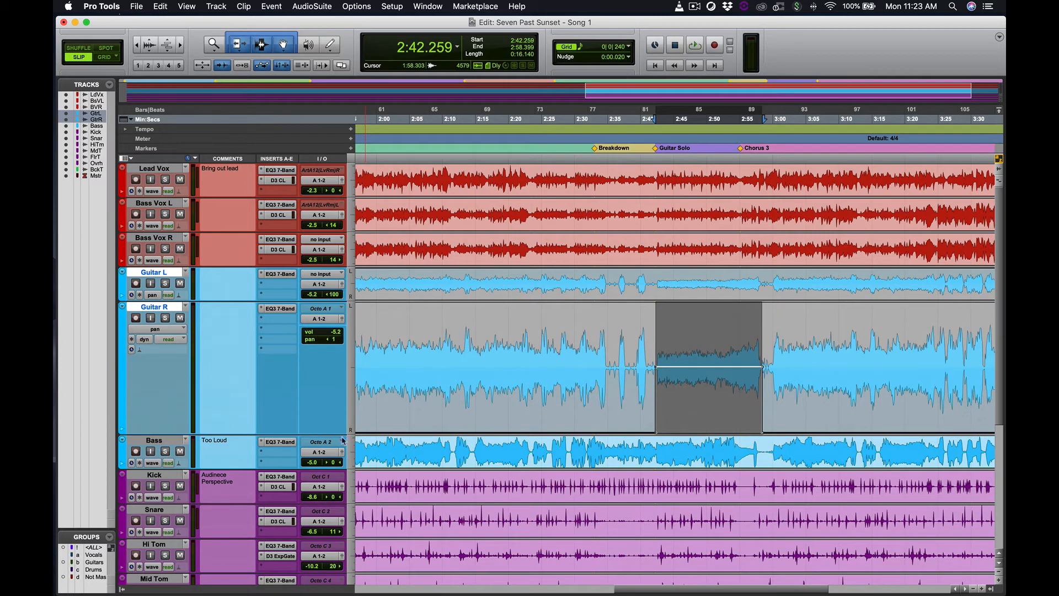
{"action": "left_click_drag", "start_coordinate": [706, 333], "coordinate": [701, 333]}
Step: Enlarge the Guitar L track and set its pan automation to centre (0) over the same guitar solo range
{"action": "left_click_drag", "start_coordinate": [139, 302], "coordinate": [139, 398]}
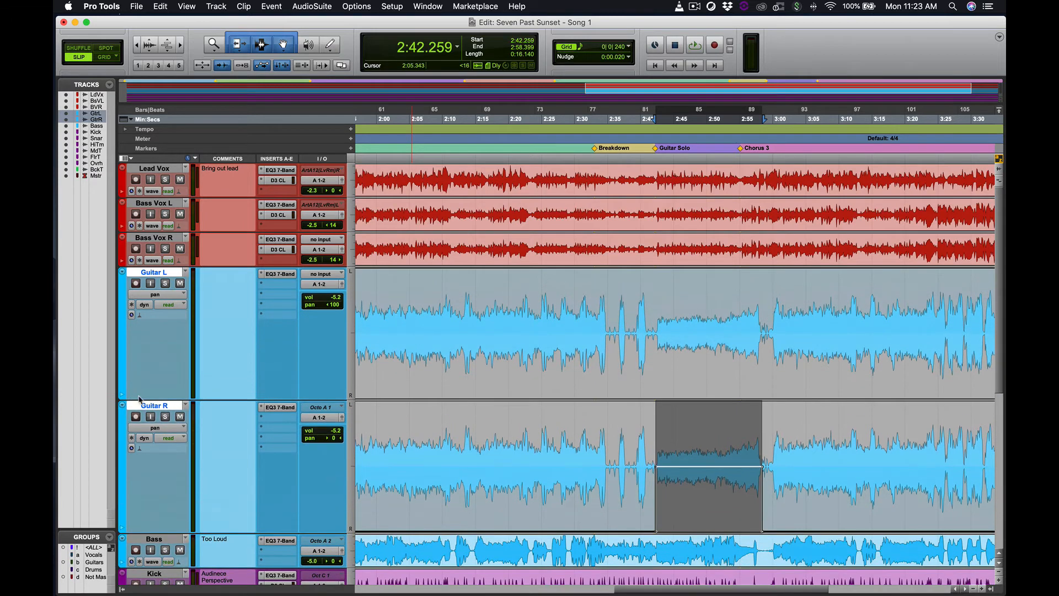
{"action": "left_click", "coordinate": [654, 326], "text": "shift"}
{"action": "left_click", "coordinate": [654, 326], "text": "shift"}
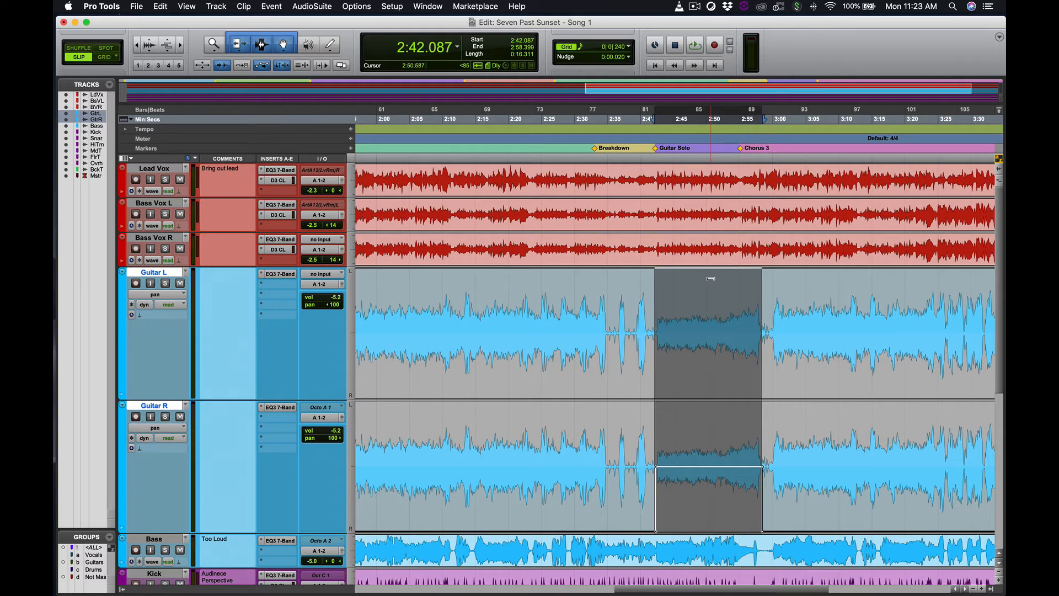
{"action": "left_click_drag", "start_coordinate": [709, 269], "coordinate": [709, 335]}
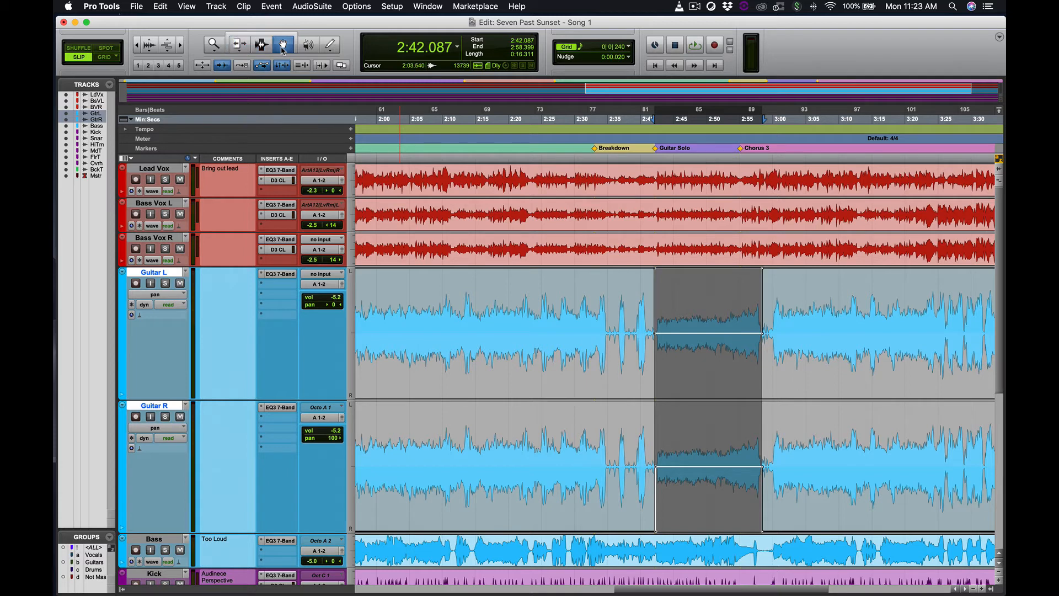
Step: Slope the pan automation of Guitar L and Guitar R into and out of the guitar solo by moving the outer breakpoints outward
{"action": "left_click", "coordinate": [654, 273]}
{"action": "left_click_drag", "start_coordinate": [655, 269], "coordinate": [646, 269]}
{"action": "left_click_drag", "start_coordinate": [656, 532], "coordinate": [646, 531]}
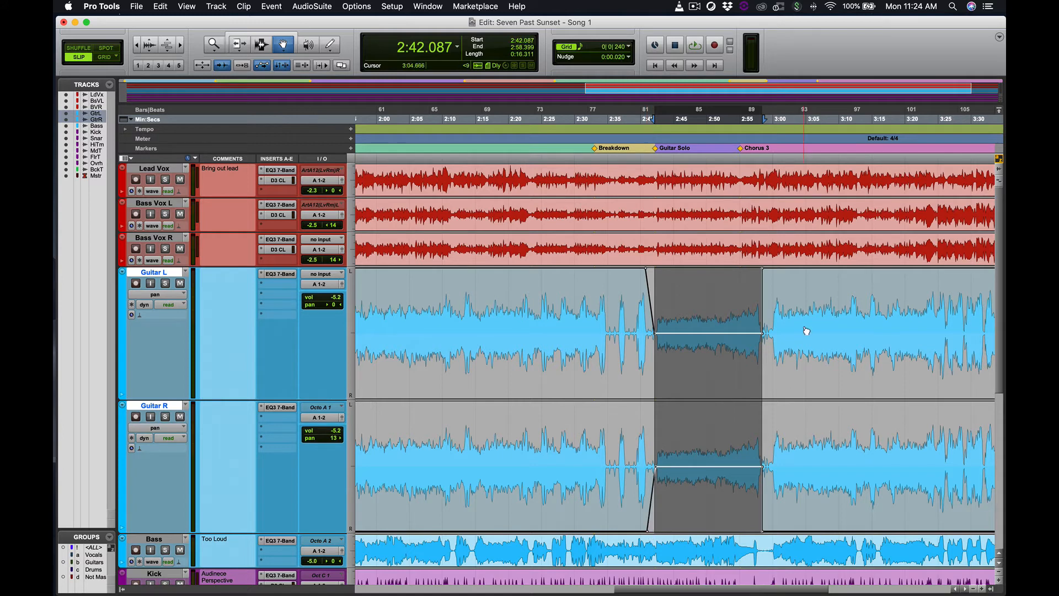
{"action": "left_click", "coordinate": [763, 269]}
{"action": "left_click_drag", "start_coordinate": [763, 270], "coordinate": [772, 270]}
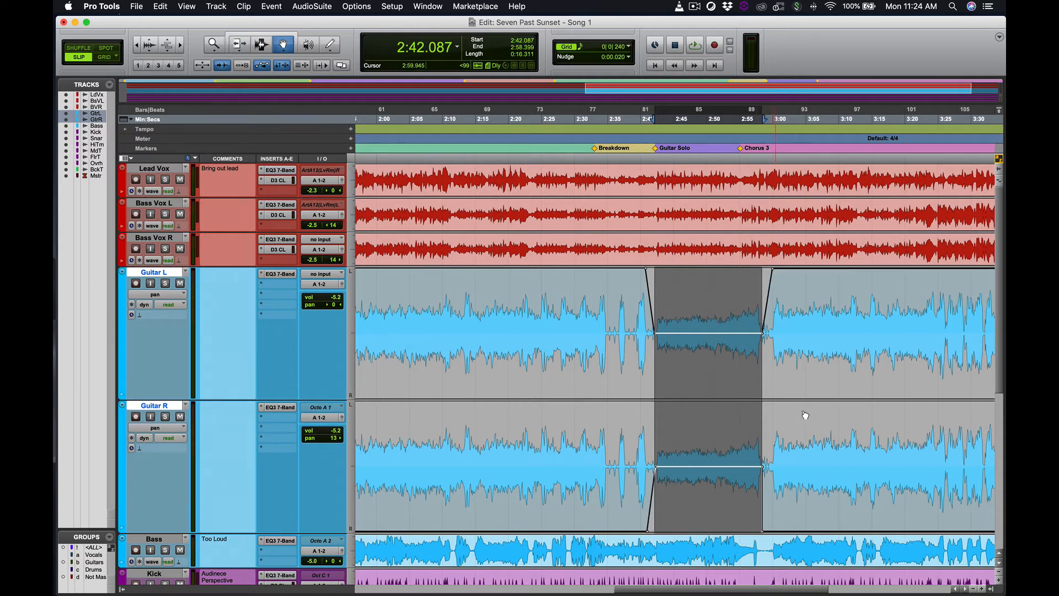
{"action": "left_click", "coordinate": [763, 532]}
{"action": "left_click_drag", "start_coordinate": [763, 531], "coordinate": [770, 531]}
Step: Place the playback start in Verse 1 at about 0:36.5, shortly before Chorus 1, and show the Mix window
{"action": "scroll", "coordinate": [520, 197], "scroll_direction": "left", "scroll_amount": 15}
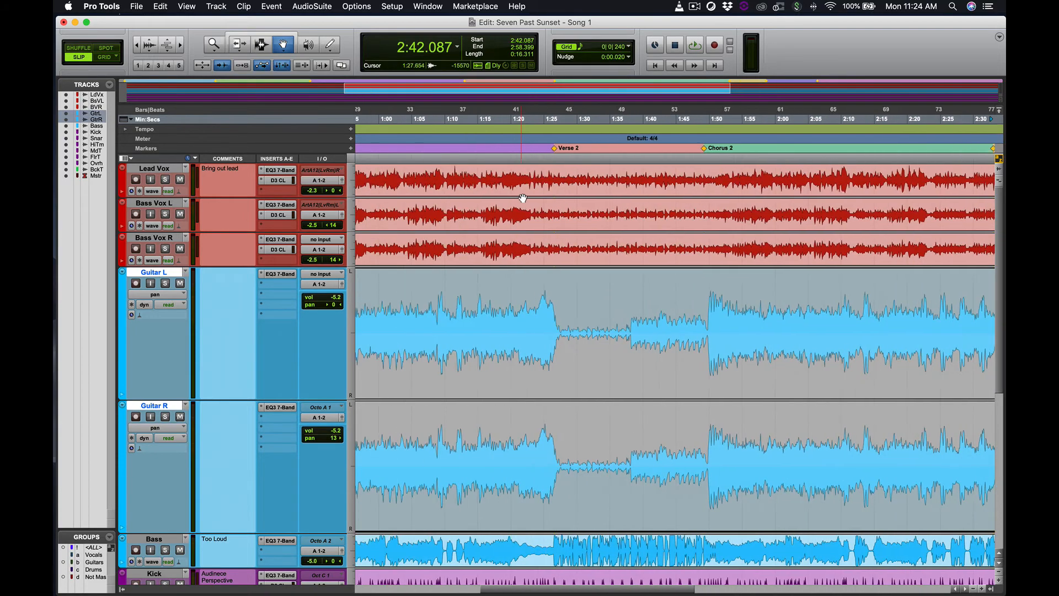
{"action": "scroll", "coordinate": [520, 197], "scroll_direction": "down", "scroll_amount": 2}
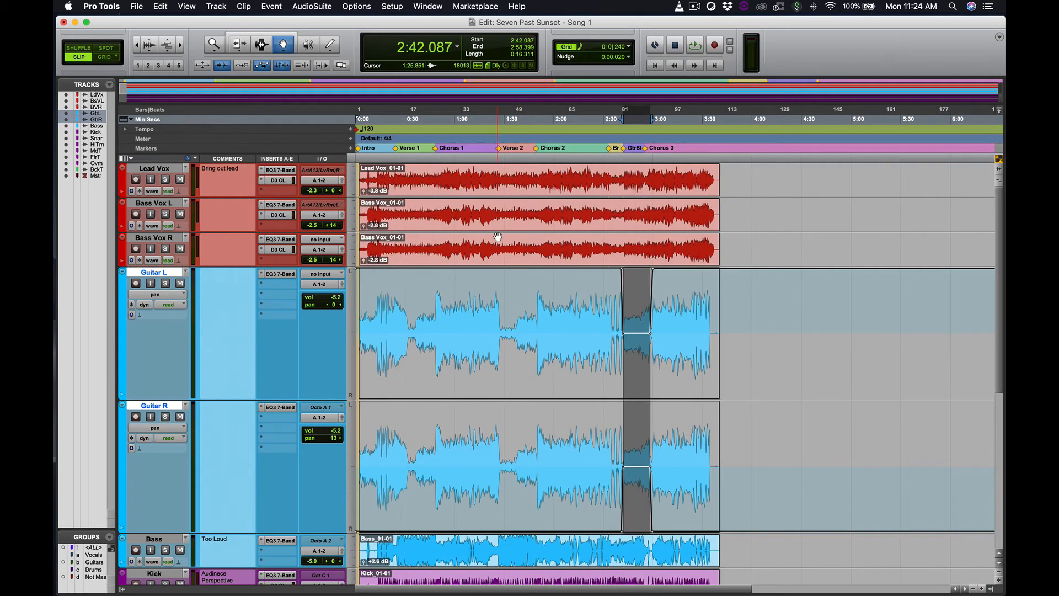
{"action": "scroll", "coordinate": [501, 238], "scroll_direction": "up", "scroll_amount": 2}
{"action": "scroll", "coordinate": [476, 232], "scroll_direction": "left", "scroll_amount": 12}
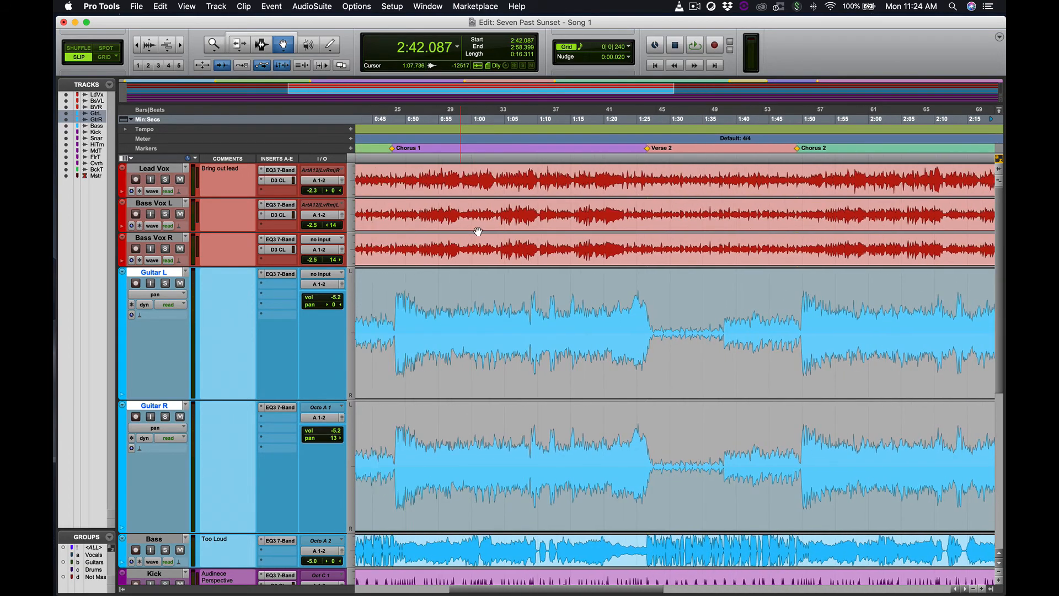
{"action": "scroll", "coordinate": [475, 233], "scroll_direction": "right", "scroll_amount": 5}
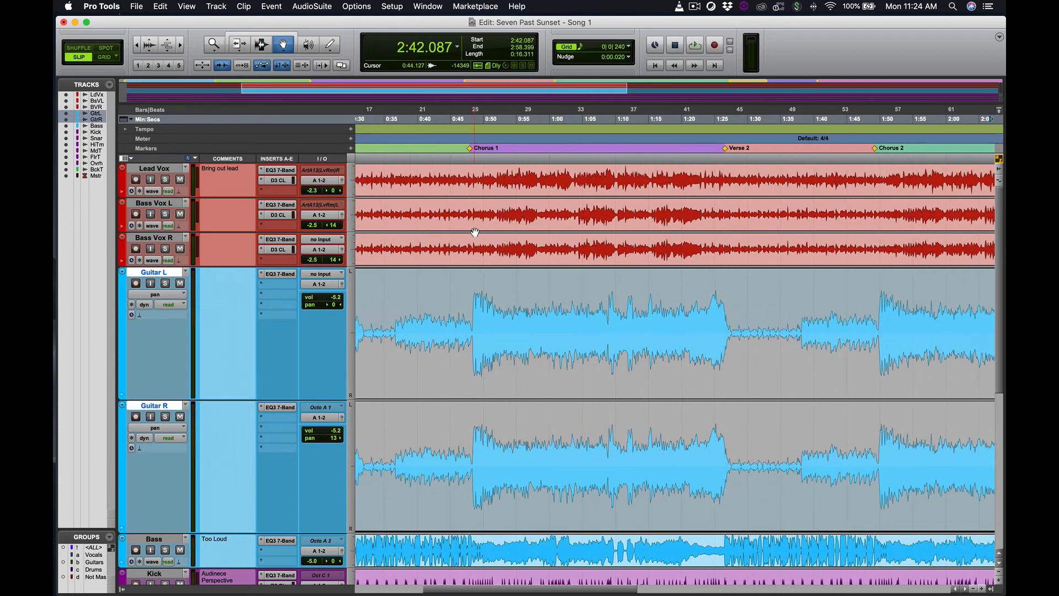
{"action": "scroll", "coordinate": [476, 233], "scroll_direction": "left", "scroll_amount": 5}
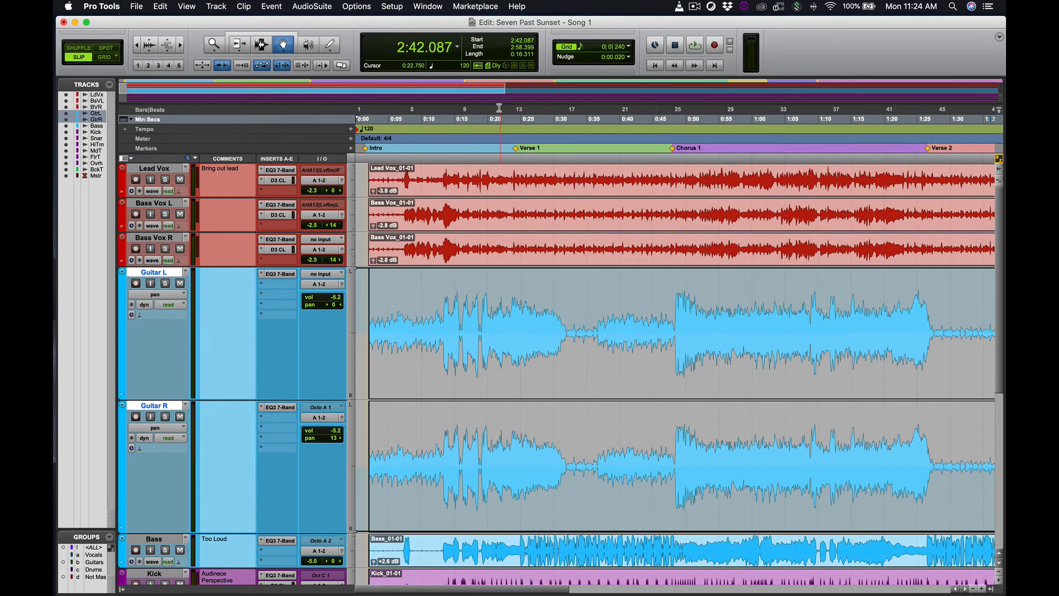
{"action": "left_click", "coordinate": [602, 119]}
{"action": "left_click", "coordinate": [599, 119]}
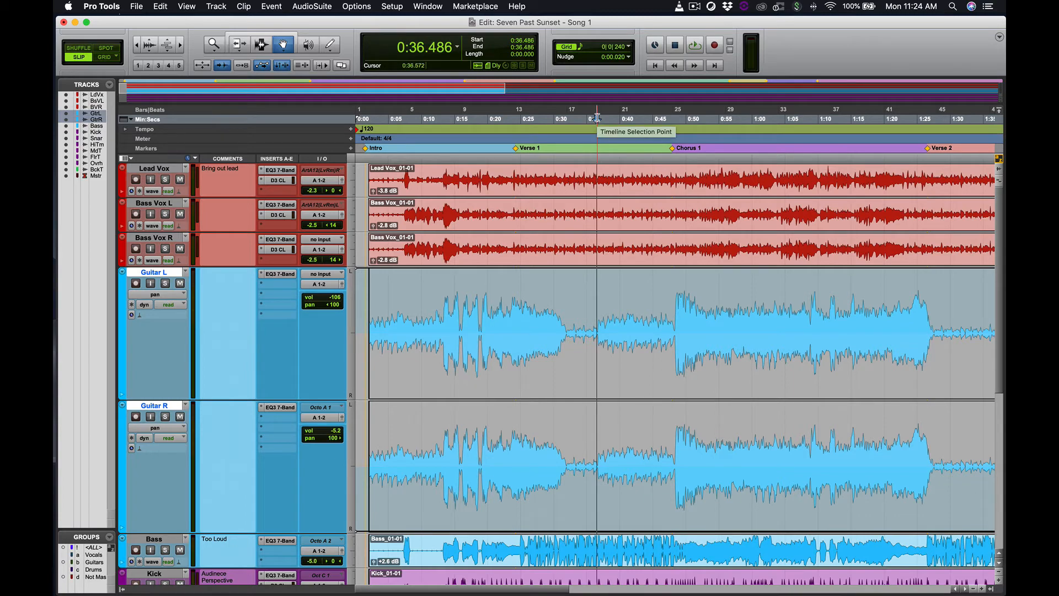
{"action": "key", "text": "super+equal"}
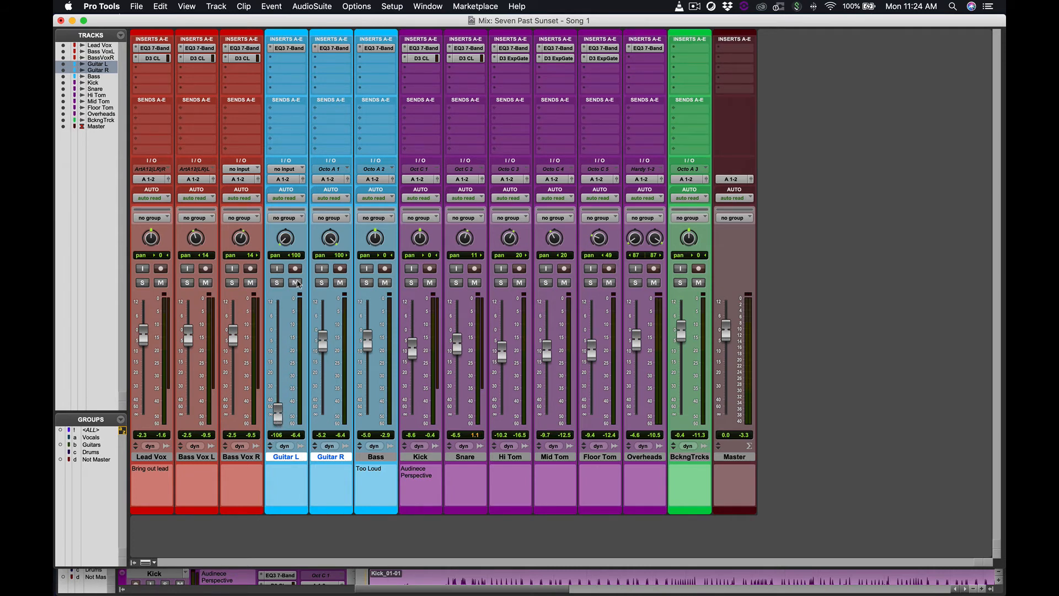
Step: Play the mix from Verse 1 into Chorus 1 to check Guitar L's volume automation, and return to the Edit window
{"action": "key", "text": "space"}
{"action": "key", "text": "super+equal"}
Step: Set the playback start at about 2:36.8, before the guitar solo, and play it in the Mix window to check both guitars' pan automation
{"action": "scroll", "coordinate": [698, 374], "scroll_direction": "right", "scroll_amount": 2}
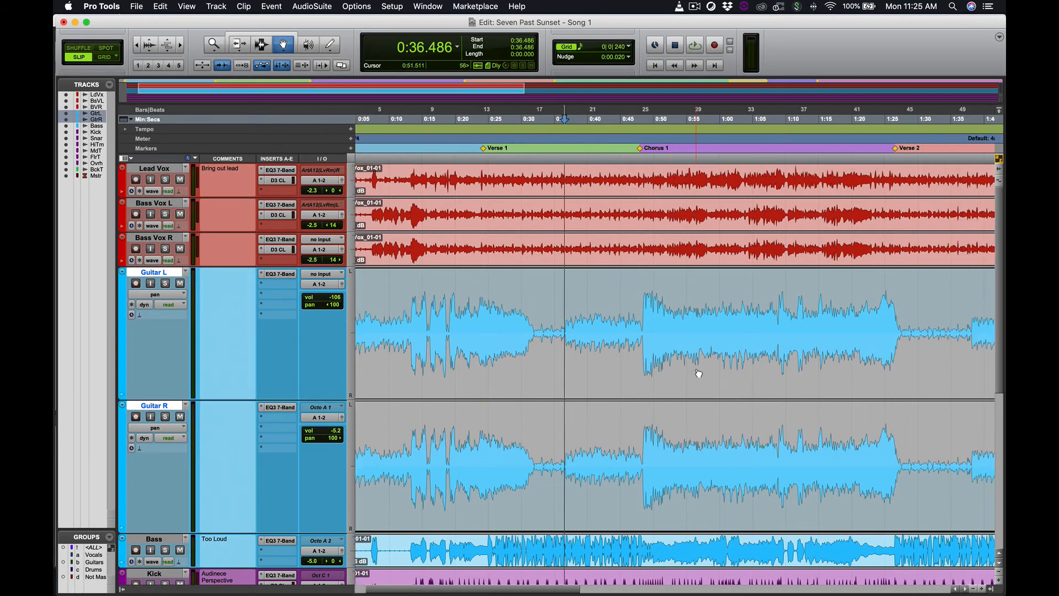
{"action": "scroll", "coordinate": [698, 373], "scroll_direction": "right", "scroll_amount": 15}
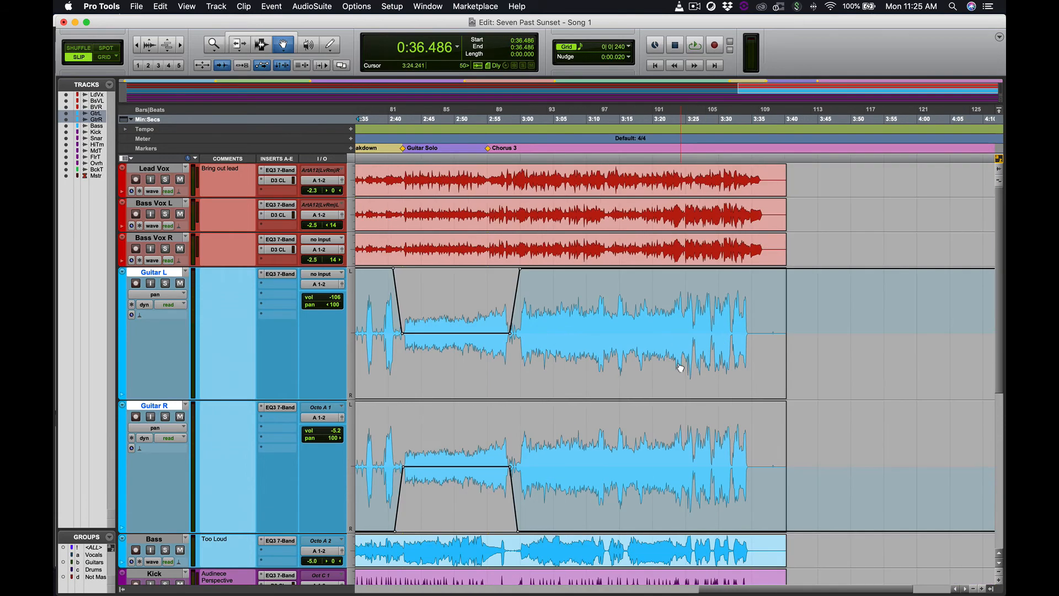
{"action": "left_click", "coordinate": [367, 118]}
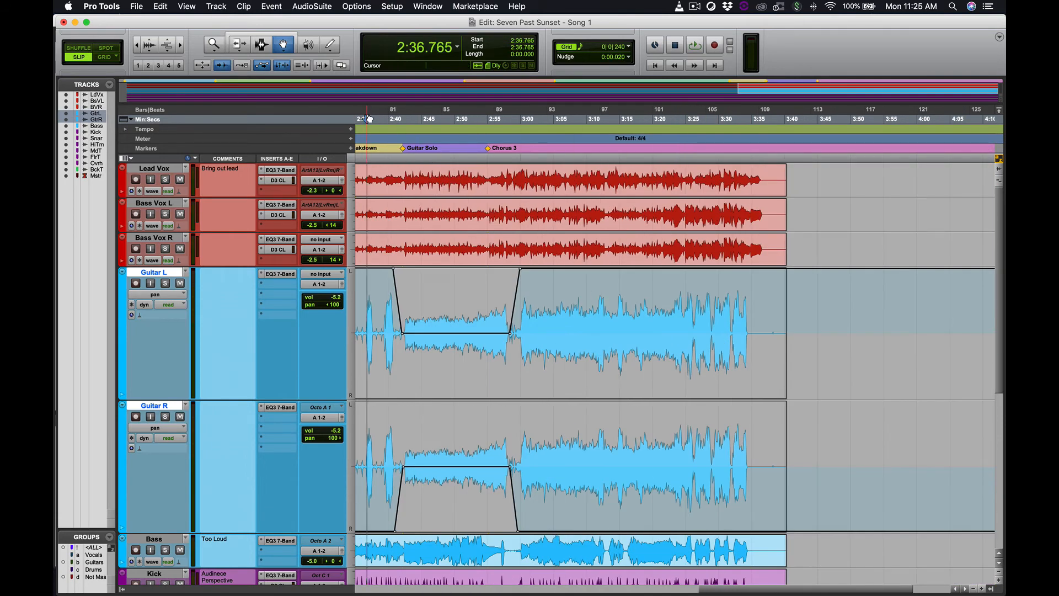
{"action": "key", "text": "super+equal"}
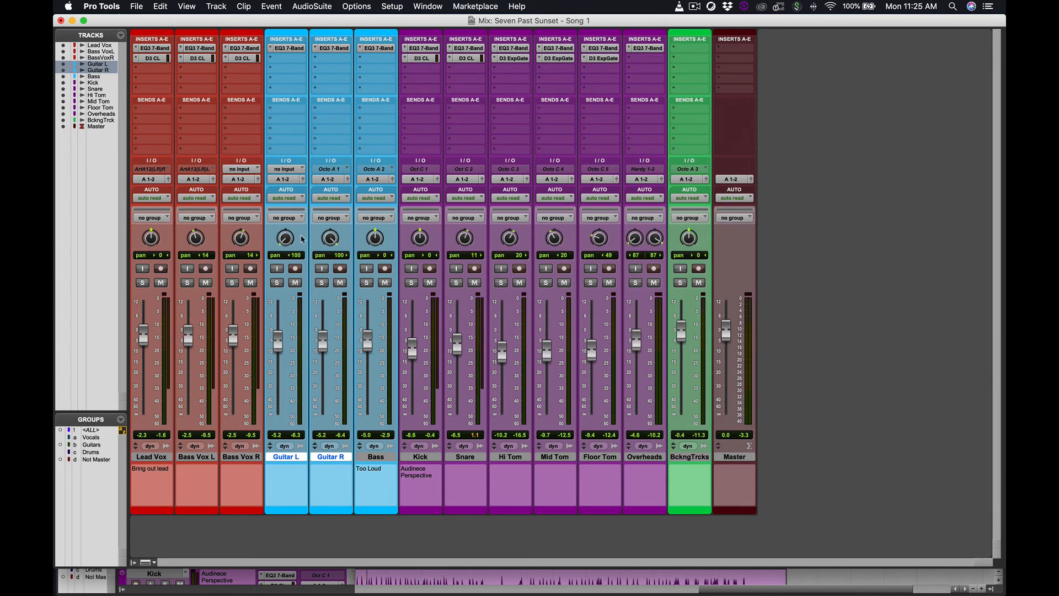
{"action": "key", "text": "space"}
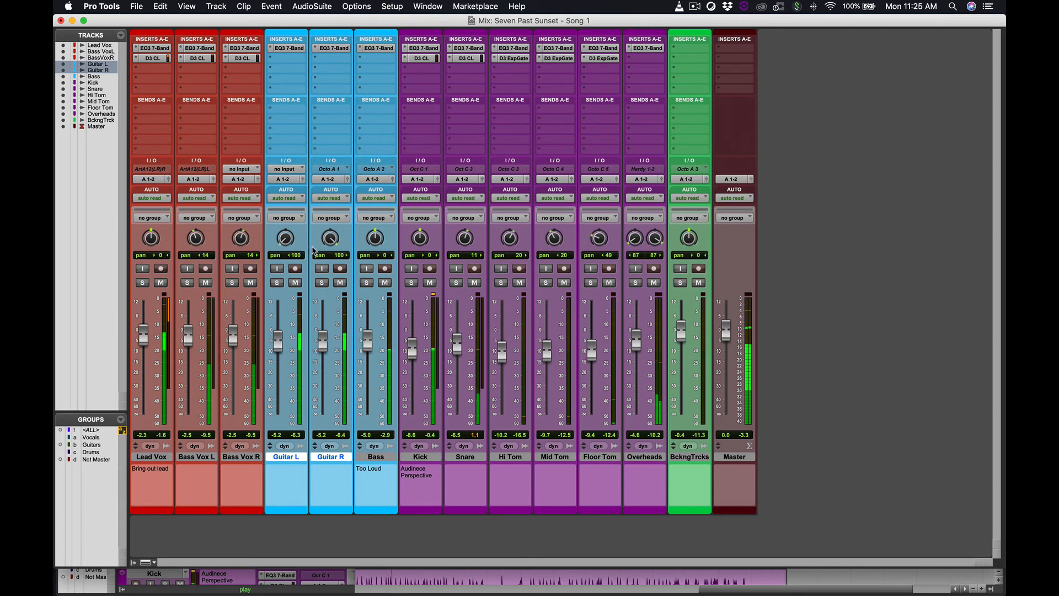
{"action": "left_click", "coordinate": [326, 240], "text": "alt+shift"}
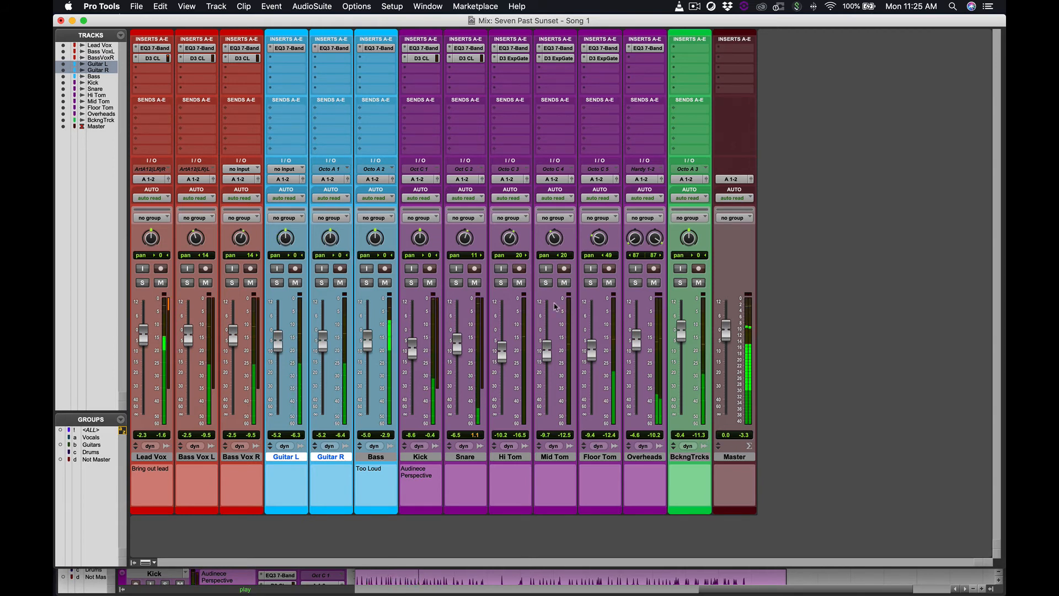
Step: Try adjusting the Guitar R fader during playback with the Guitars group temporarily enabled
{"action": "left_click", "coordinate": [92, 444]}
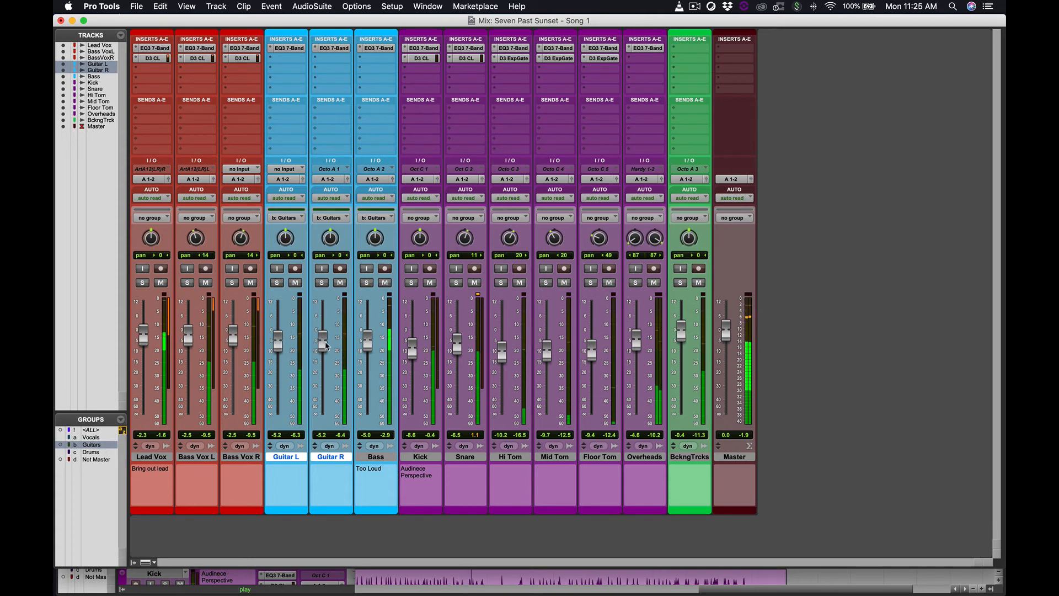
{"action": "mouse_move", "coordinate": [323, 344]}
{"action": "left_mouse_down"}
{"action": "mouse_move", "coordinate": [325, 329]}
{"action": "mouse_move", "coordinate": [304, 347]}
{"action": "left_mouse_up"}
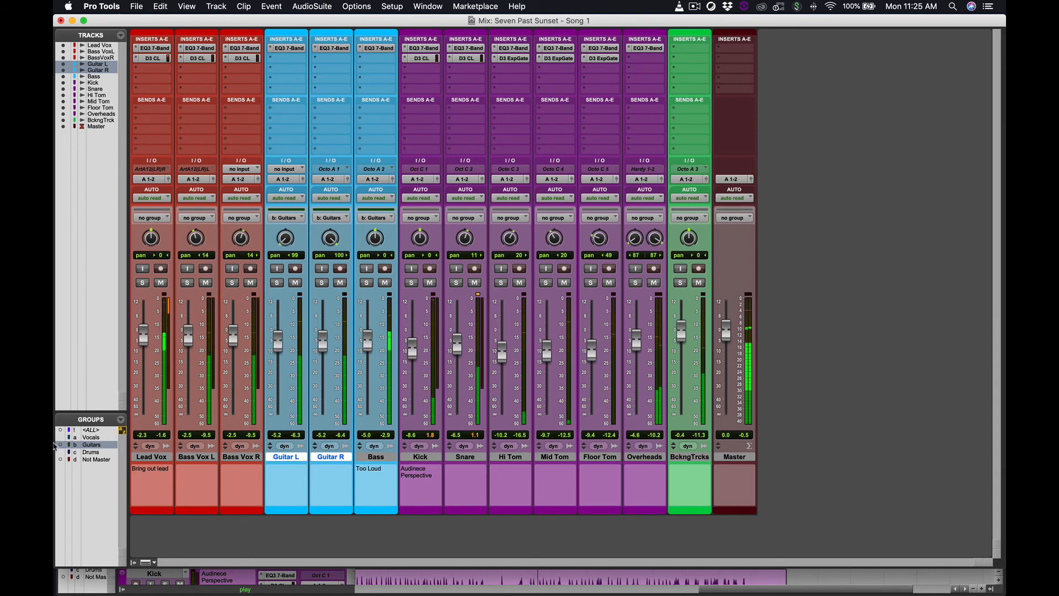
{"action": "key", "text": "b"}
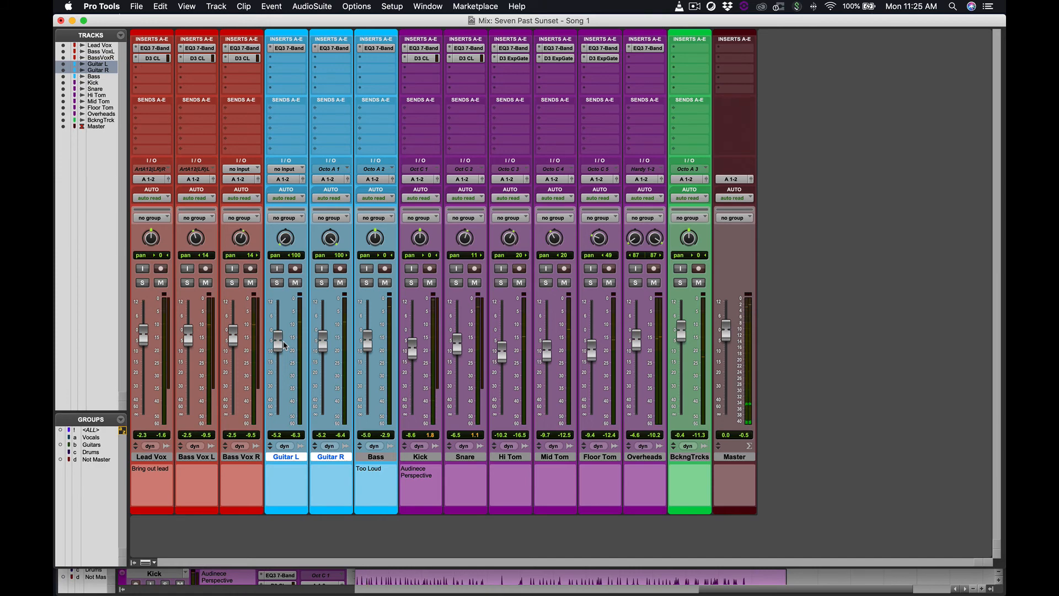
Step: Return to the start of the song in the Edit window and reduce Guitar L and Guitar R to the other tracks' height
{"action": "key", "text": "super+equal"}
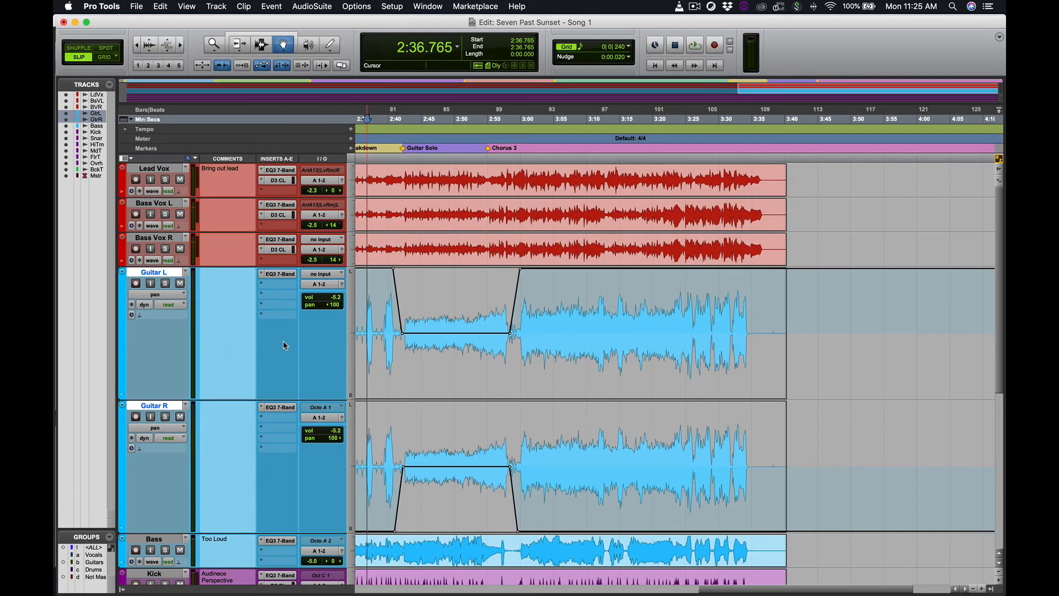
{"action": "scroll", "coordinate": [469, 425], "scroll_direction": "left", "scroll_amount": 10}
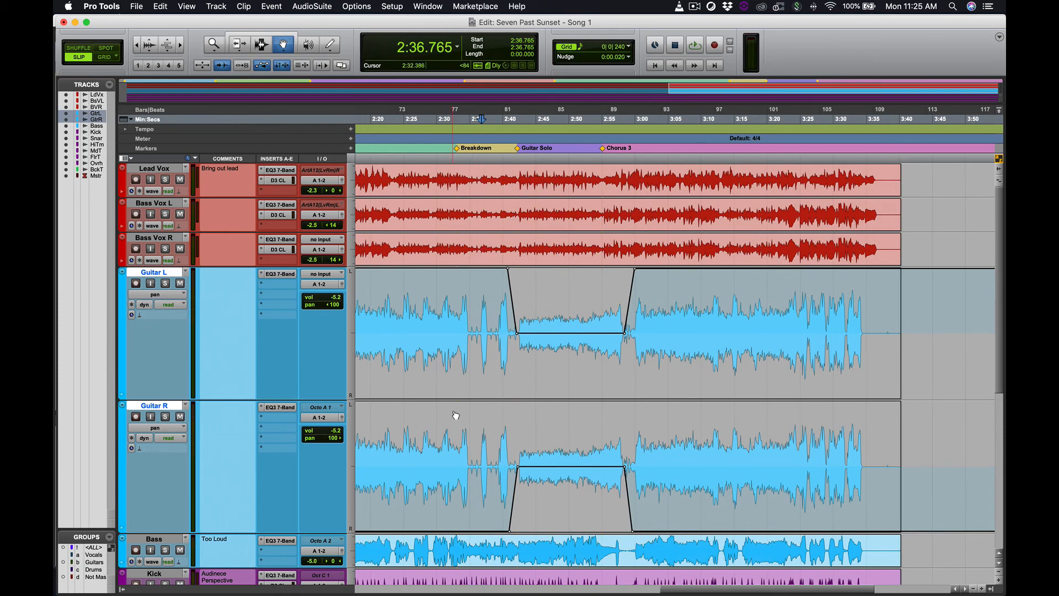
{"action": "scroll", "coordinate": [458, 421], "scroll_direction": "left", "scroll_amount": 10}
{"action": "scroll", "coordinate": [468, 416], "scroll_direction": "left", "scroll_amount": 12}
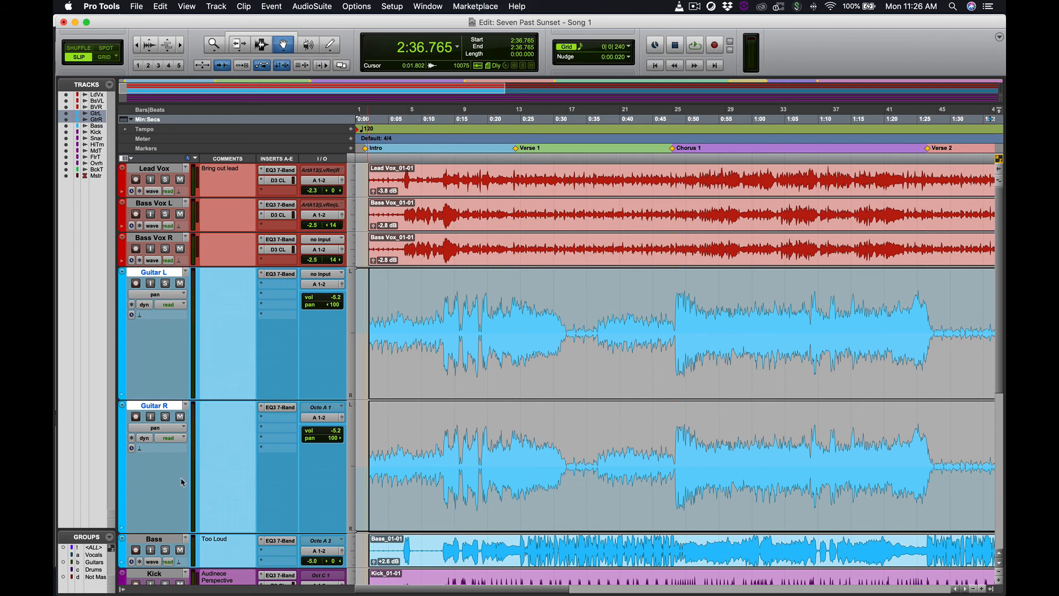
{"action": "left_click_drag", "start_coordinate": [172, 517], "coordinate": [172, 336]}
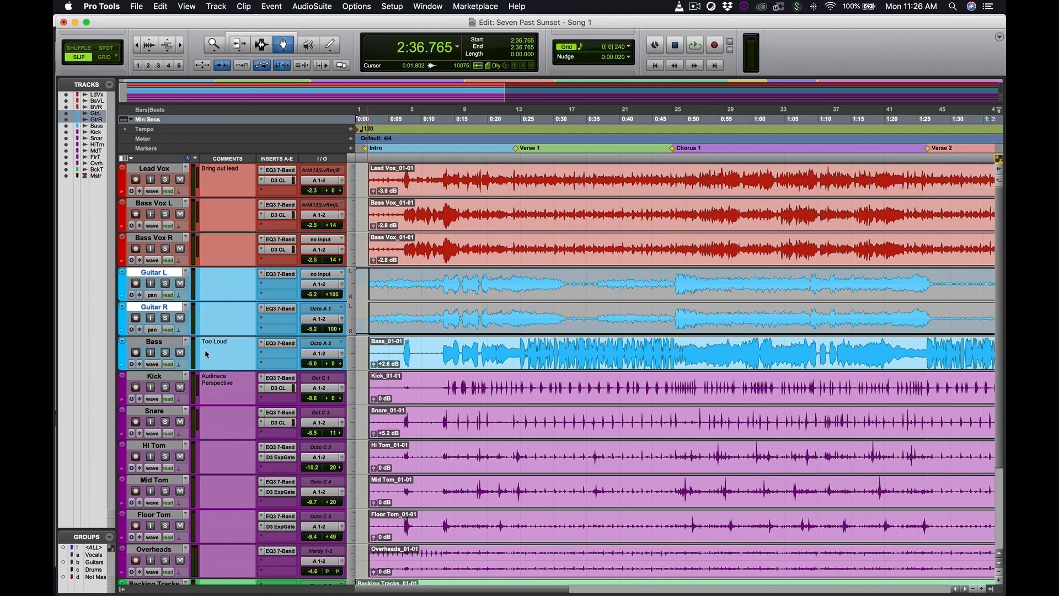
Step: Switch the track view of Guitar L and Guitar R from pan automation back to waveform
{"action": "scroll", "coordinate": [205, 338], "scroll_direction": "down", "scroll_amount": 3}
{"action": "scroll", "coordinate": [205, 337], "scroll_direction": "up", "scroll_amount": 3}
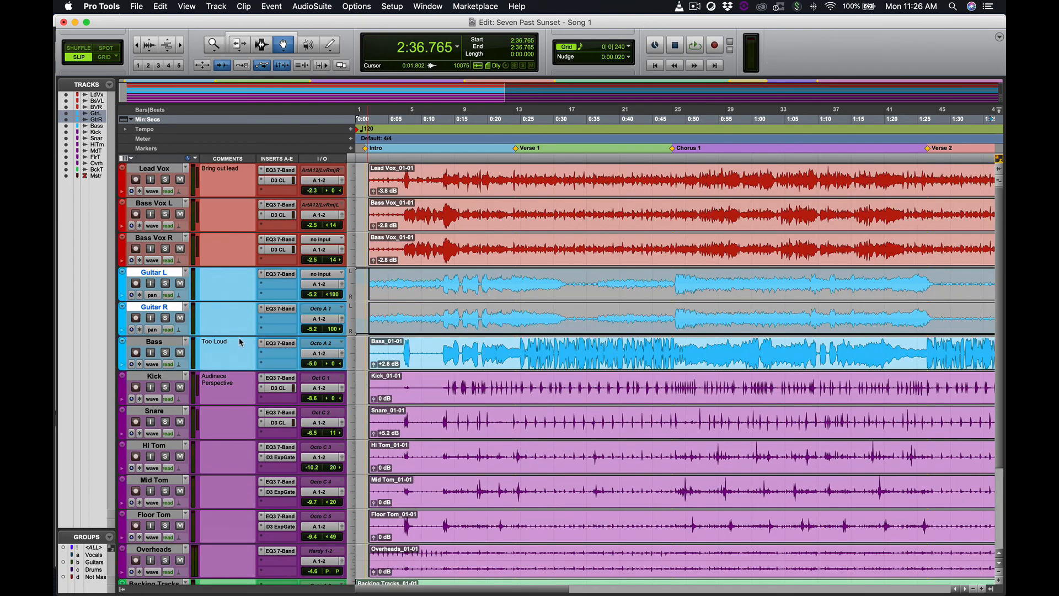
{"action": "scroll", "coordinate": [241, 342], "scroll_direction": "right", "scroll_amount": 5}
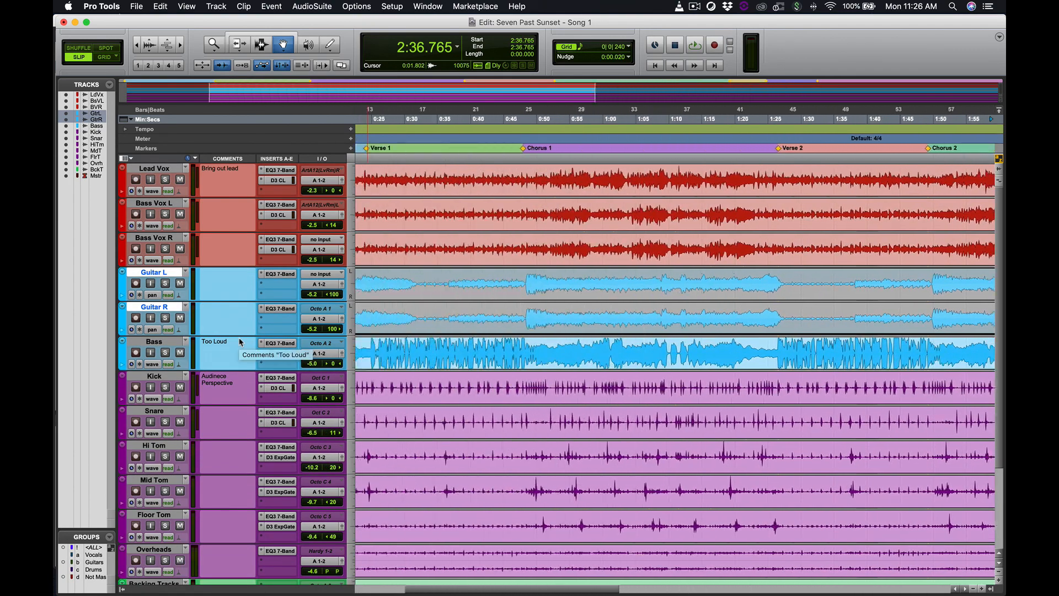
{"action": "scroll", "coordinate": [240, 342], "scroll_direction": "left", "scroll_amount": 5}
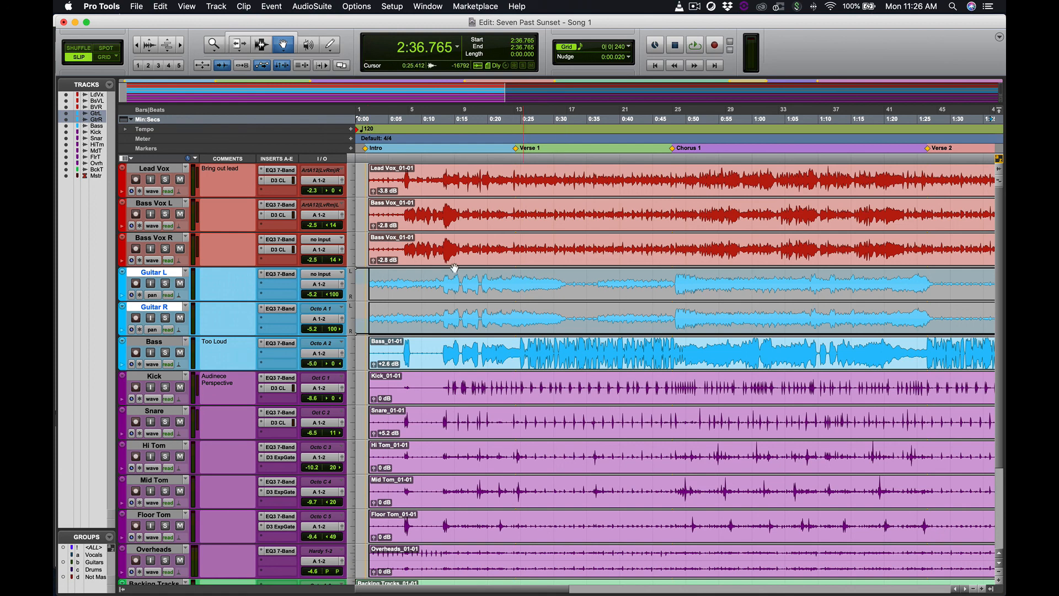
{"action": "left_click", "coordinate": [152, 330]}
{"action": "left_click", "coordinate": [169, 302]}
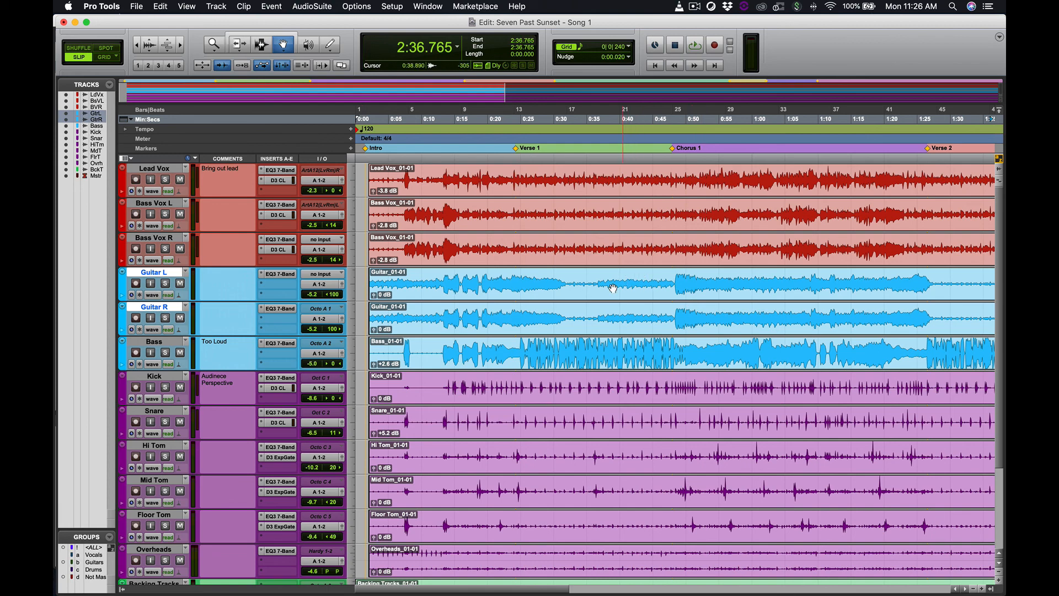
{"action": "scroll", "coordinate": [644, 283], "scroll_direction": "down", "scroll_amount": 2}
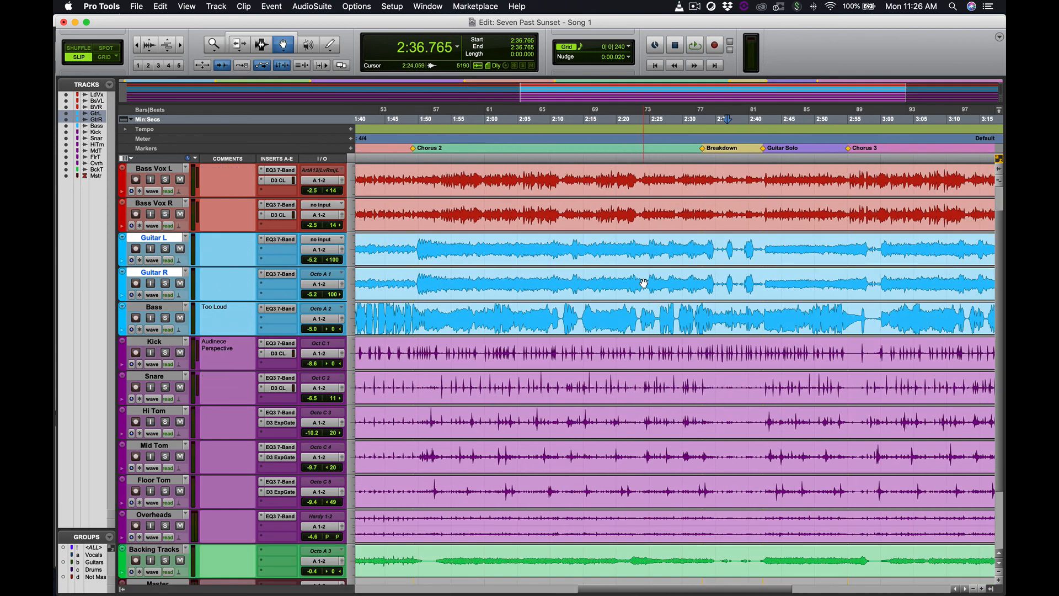
{"action": "left_click", "coordinate": [698, 7]}
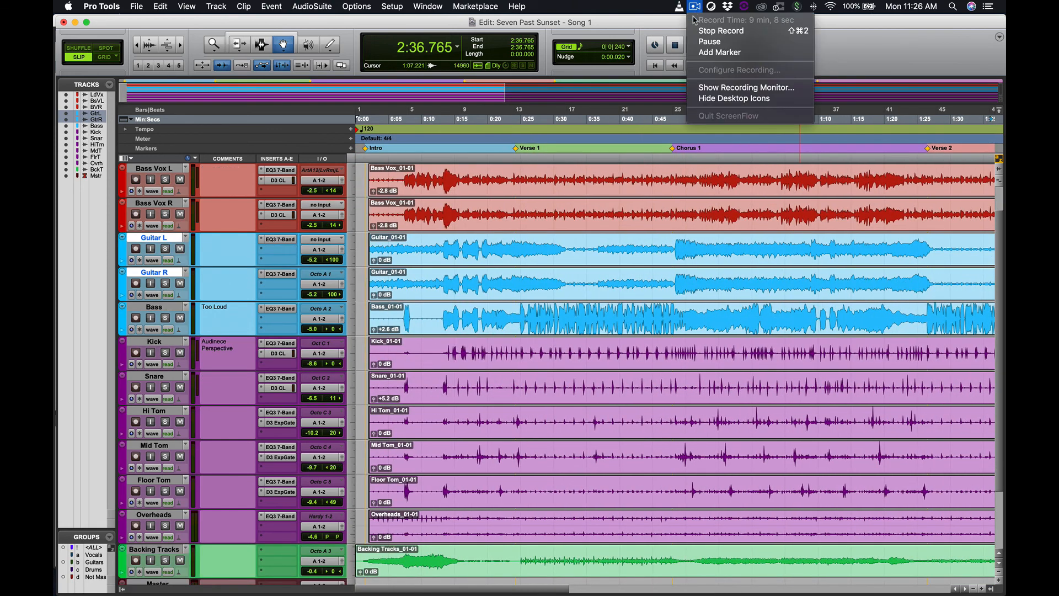